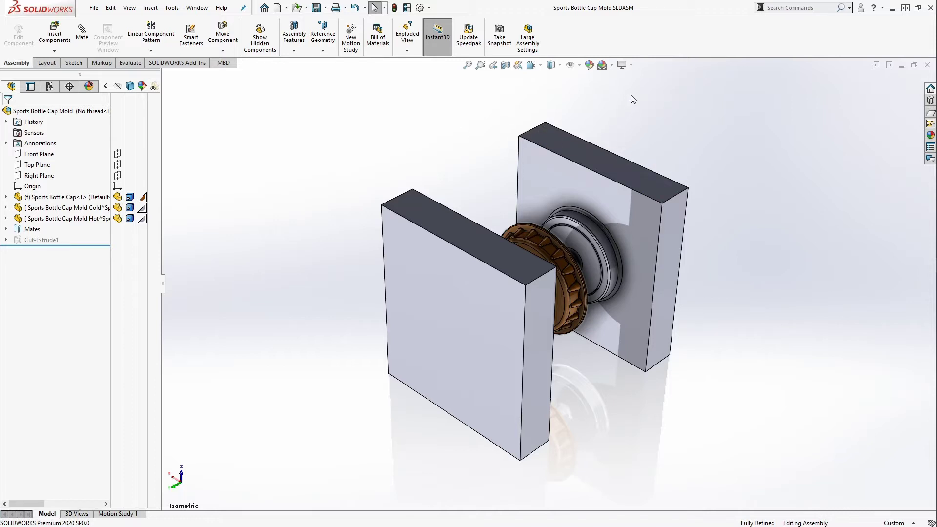
Step: Turn off the perspective display for the bottle cap mold assembly
{"action": "left_click", "coordinate": [630, 64]}
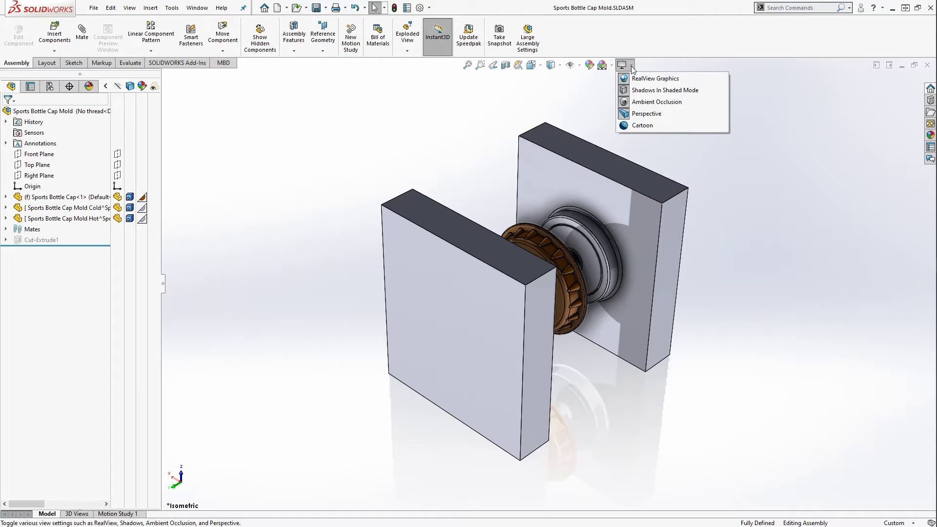
{"action": "left_click", "coordinate": [646, 113]}
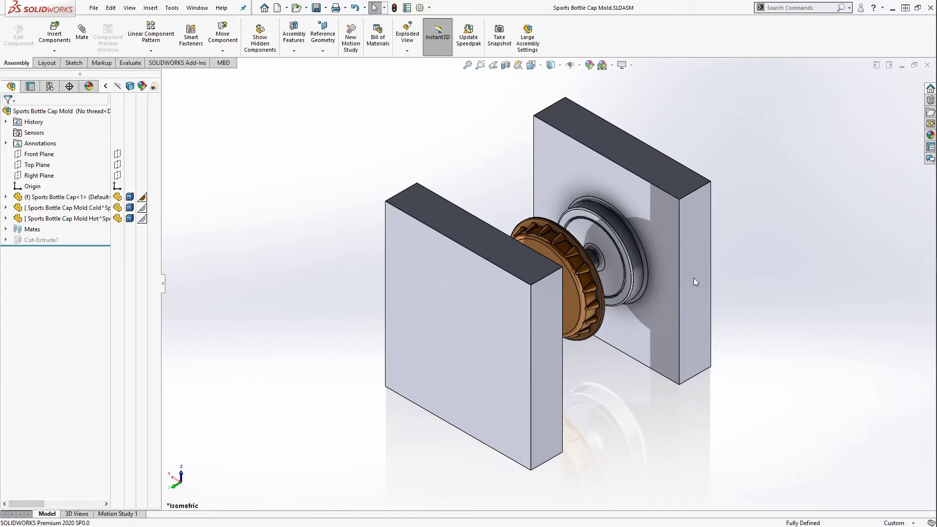
Step: Examine the mold assembly in the front, back, left, right, top and bottom standard views and return to isometric
{"action": "key", "text": "ctrl+1"}
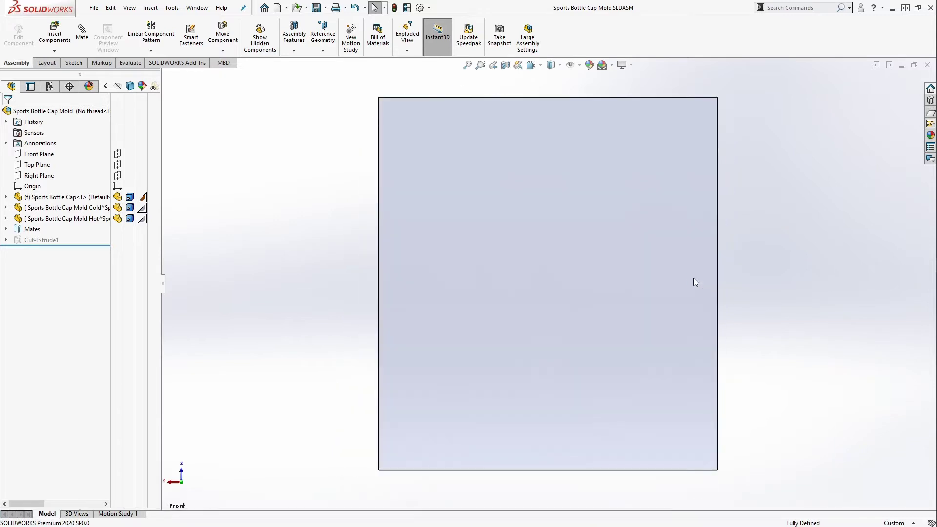
{"action": "key", "text": "ctrl+2"}
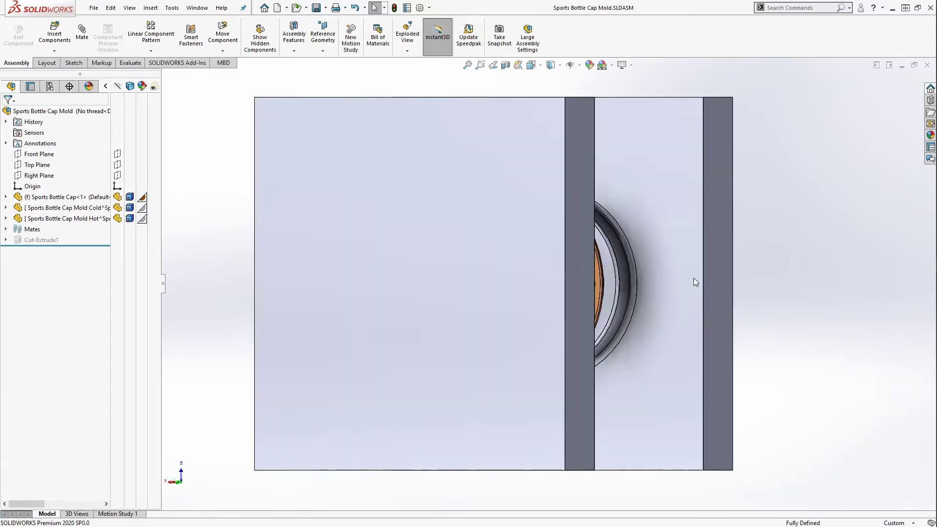
{"action": "key", "text": "ctrl+3"}
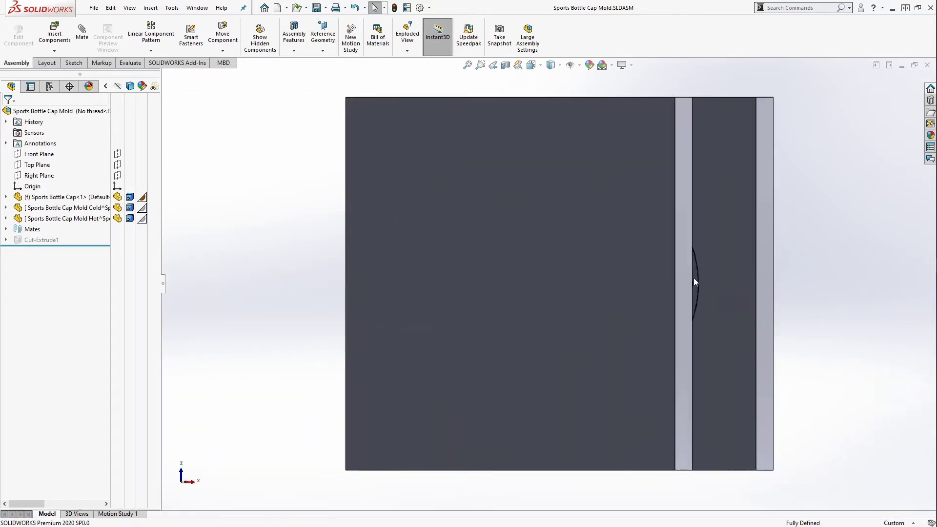
{"action": "key", "text": "ctrl+4"}
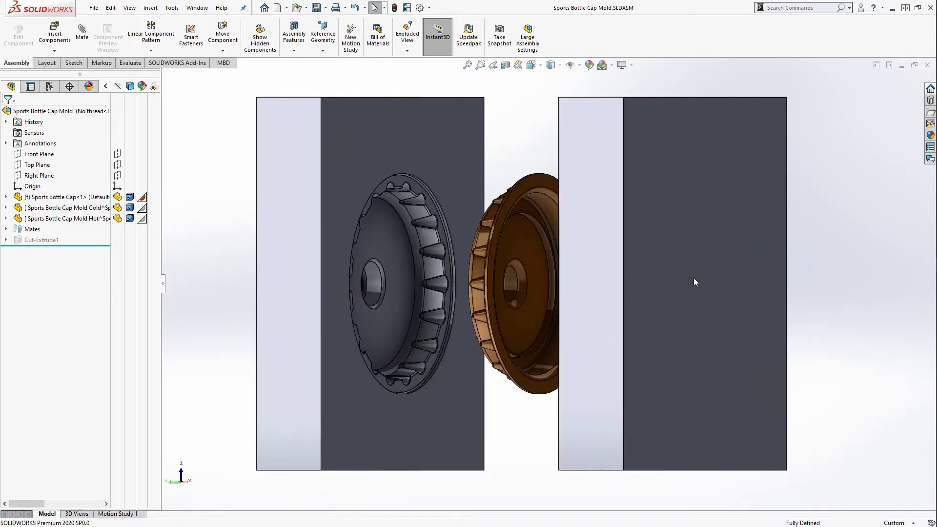
{"action": "key", "text": "ctrl+7"}
{"action": "key", "text": "ctrl+5"}
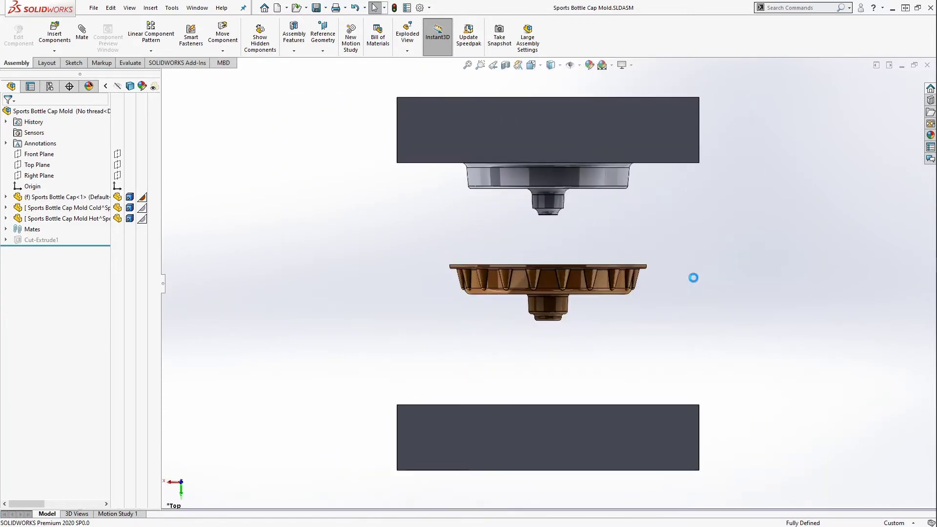
{"action": "key", "text": "ctrl+6"}
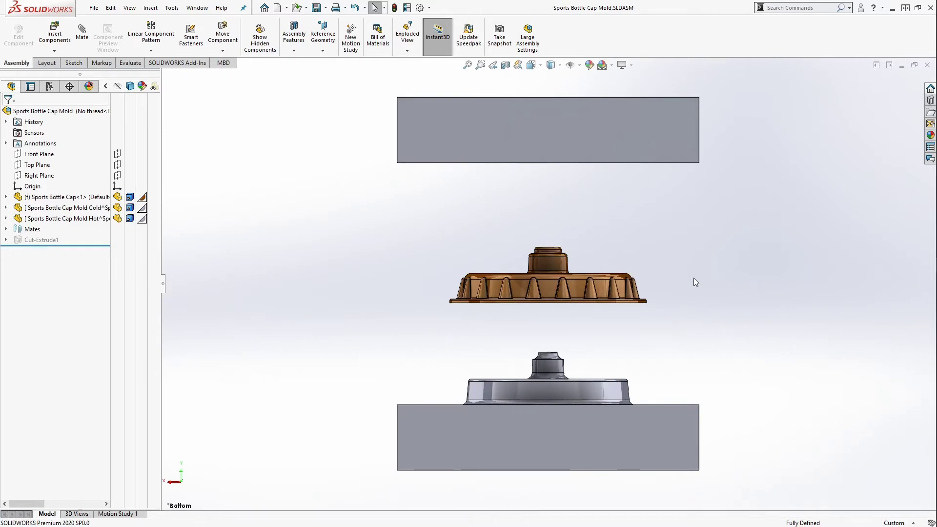
{"action": "key", "text": "ctrl+7"}
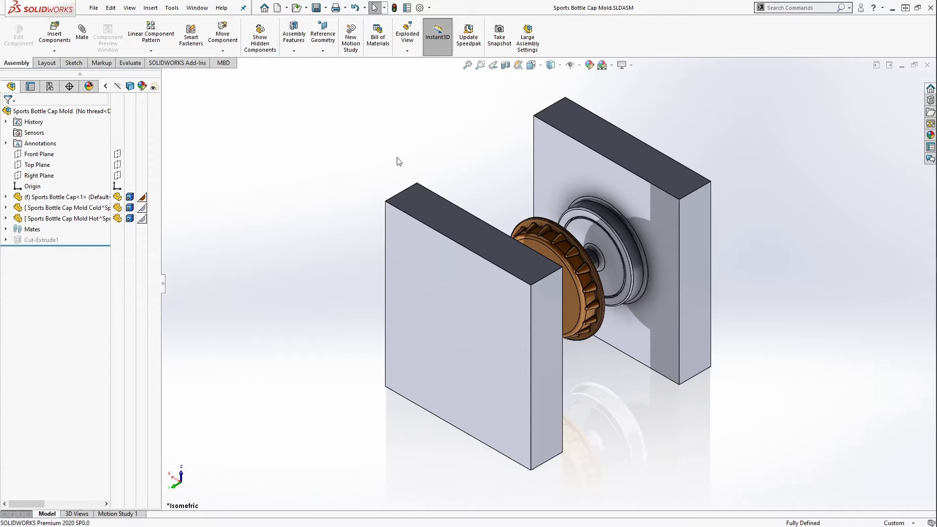
{"action": "left_click", "coordinate": [417, 205]}
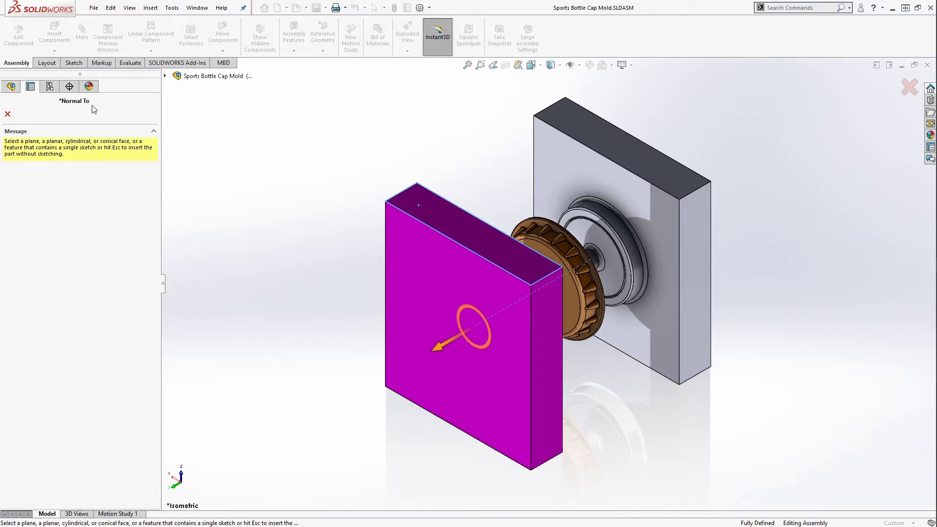
{"action": "left_click", "coordinate": [7, 113]}
{"action": "key", "text": "Escape"}
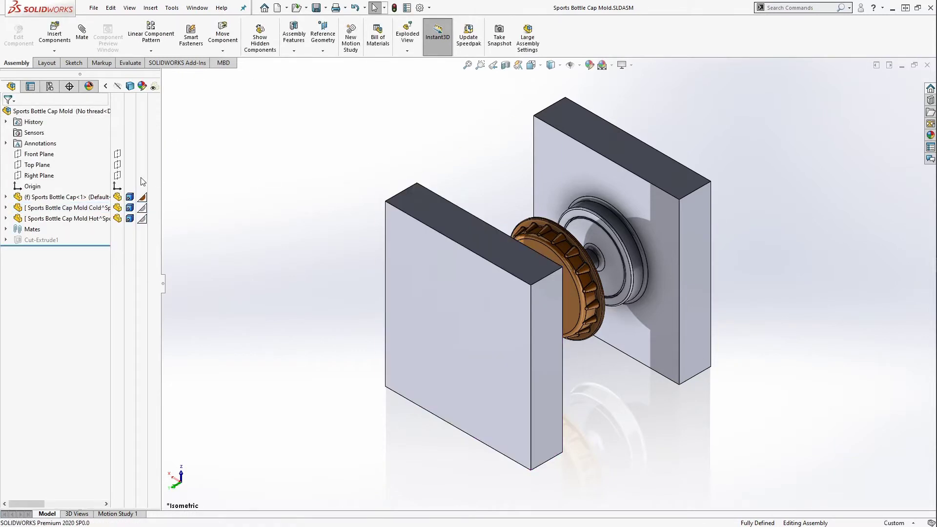
Step: Orient the view normal to the assembly's Front Plane and clear the plane selection
{"action": "left_click", "coordinate": [41, 155]}
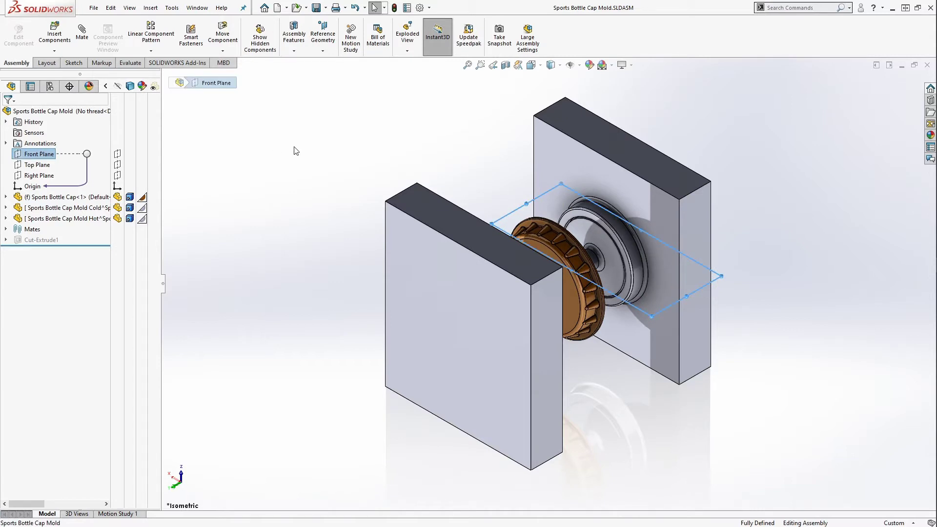
{"action": "key", "text": "ctrl+8"}
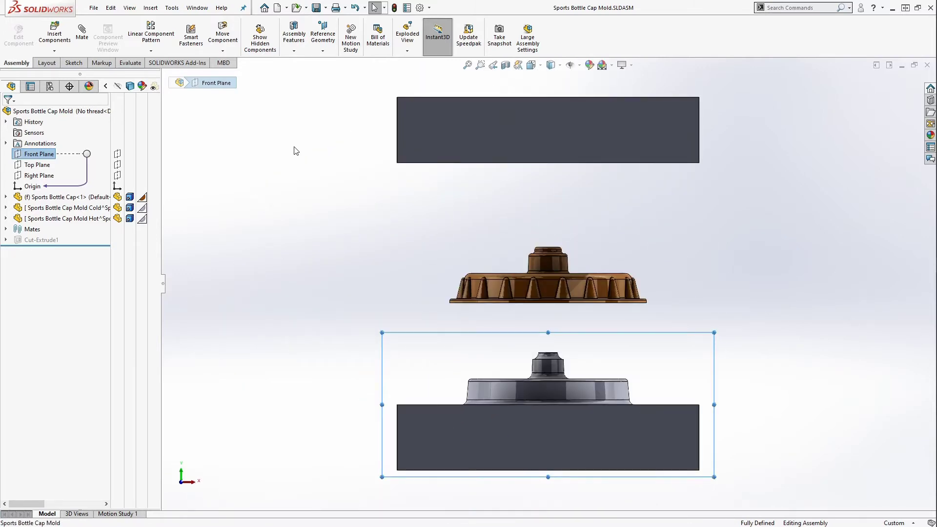
{"action": "left_click", "coordinate": [274, 254]}
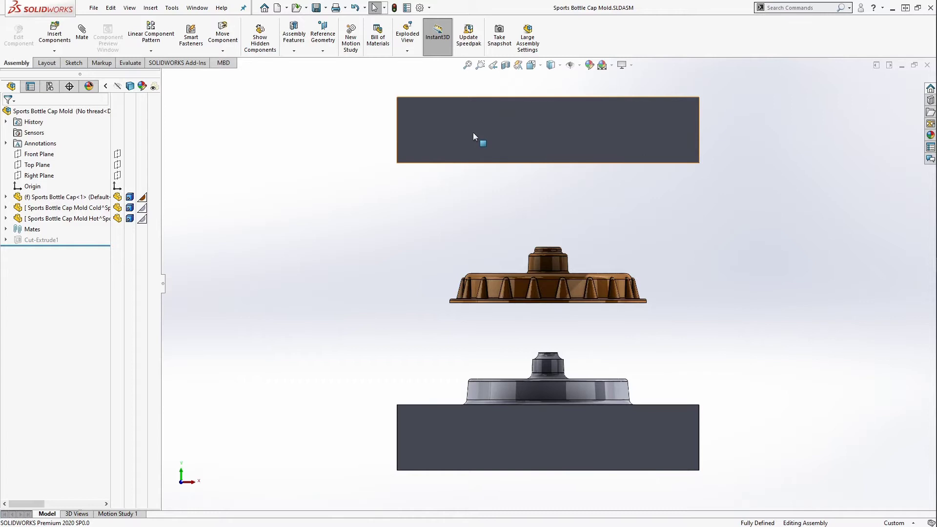
Step: Hide and show again the upper mold plate, the bottle cap and the lower mold plate, one component at a time
{"action": "key", "text": "Tab"}
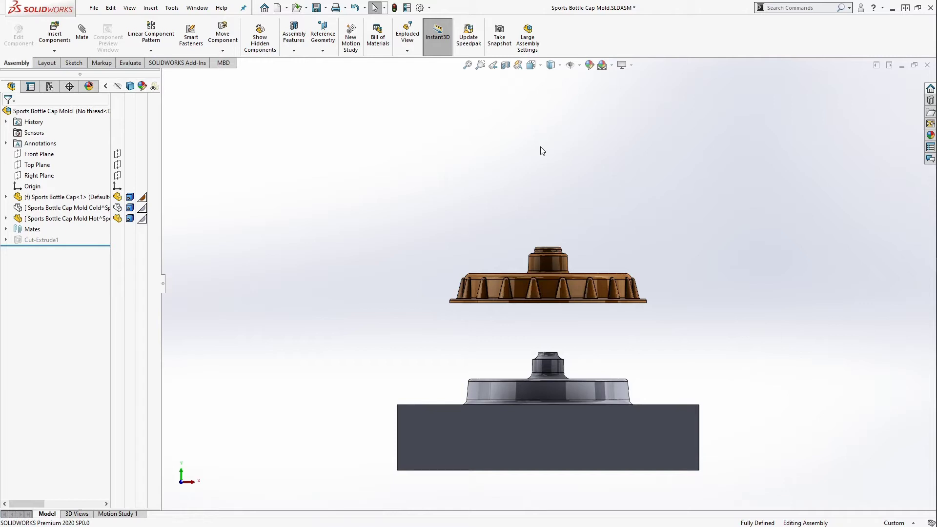
{"action": "key", "text": "shift+Tab"}
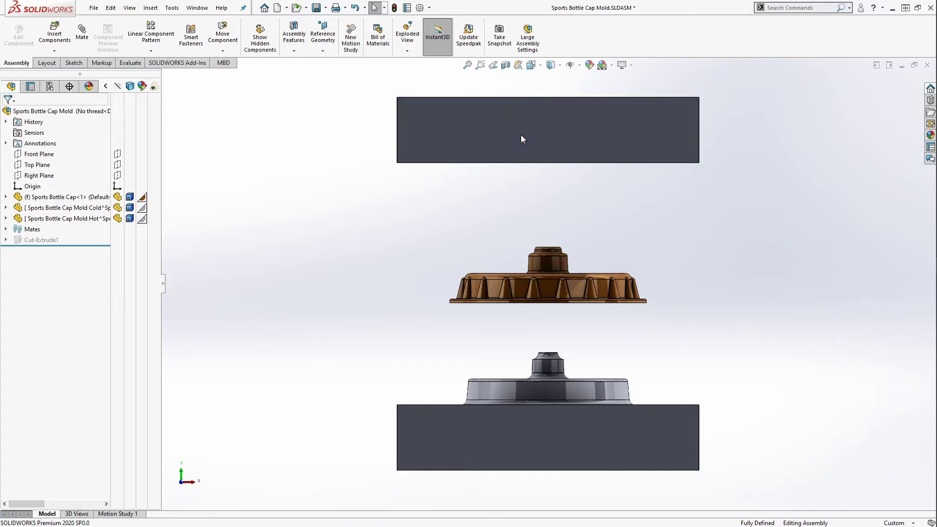
{"action": "key", "text": "ctrl+7"}
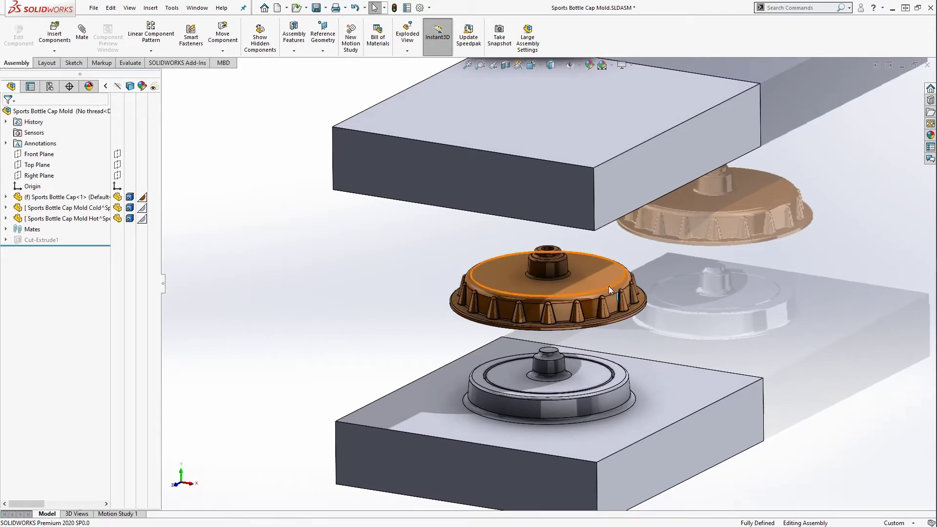
{"action": "key", "text": "Tab"}
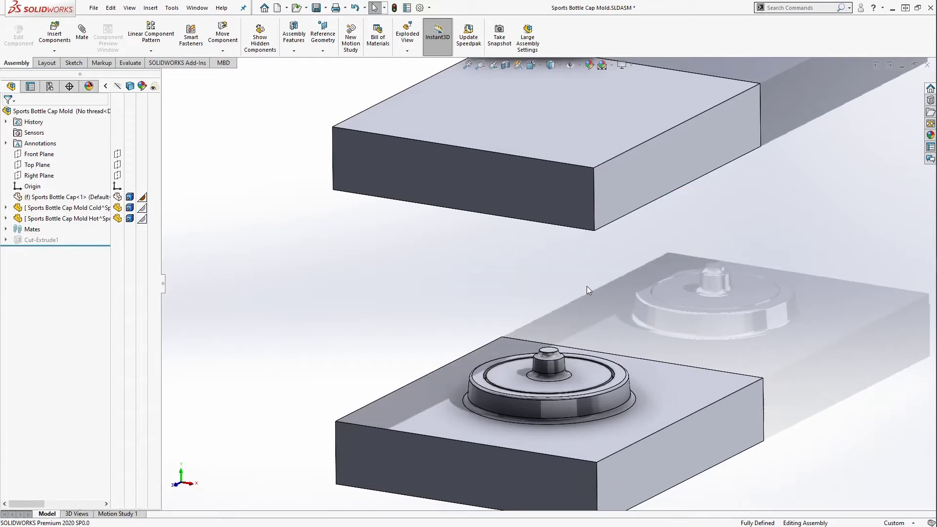
{"action": "key", "text": "shift+Tab"}
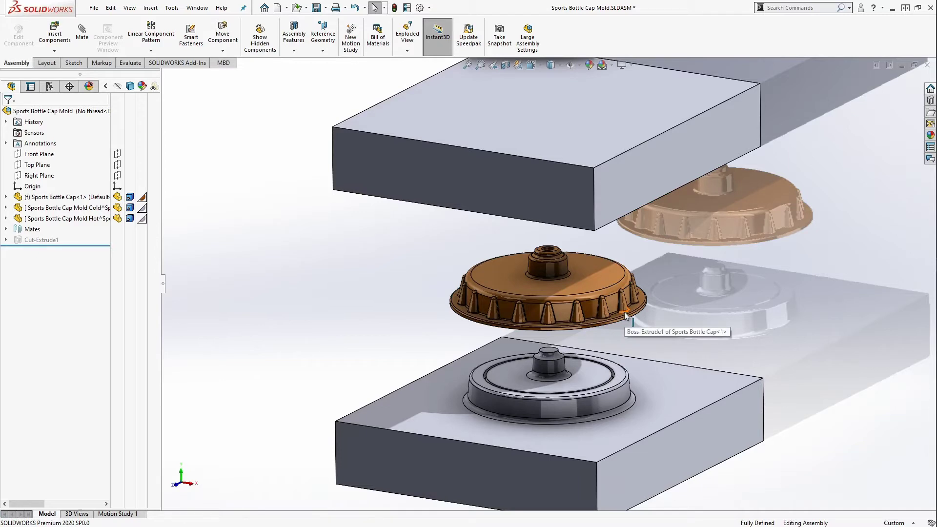
{"action": "left_click", "coordinate": [655, 391]}
{"action": "key", "text": "Tab"}
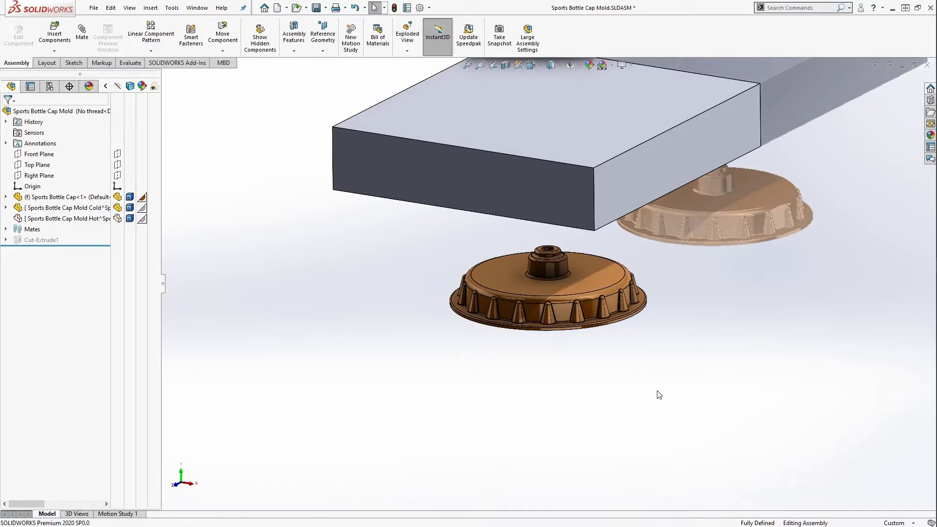
{"action": "key", "text": "shift+Tab"}
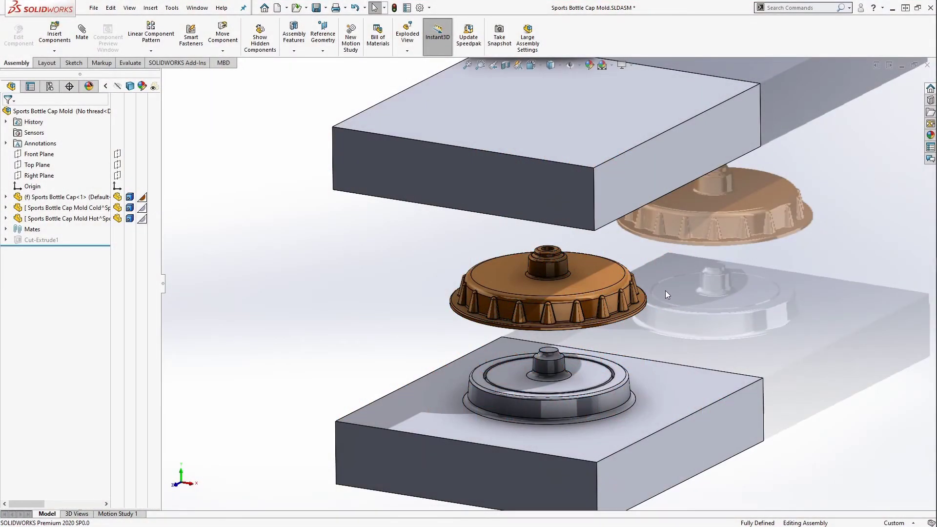
Step: Switch from the mold assembly to the open Sports Bottle Cap part document
{"action": "key", "text": "z"}
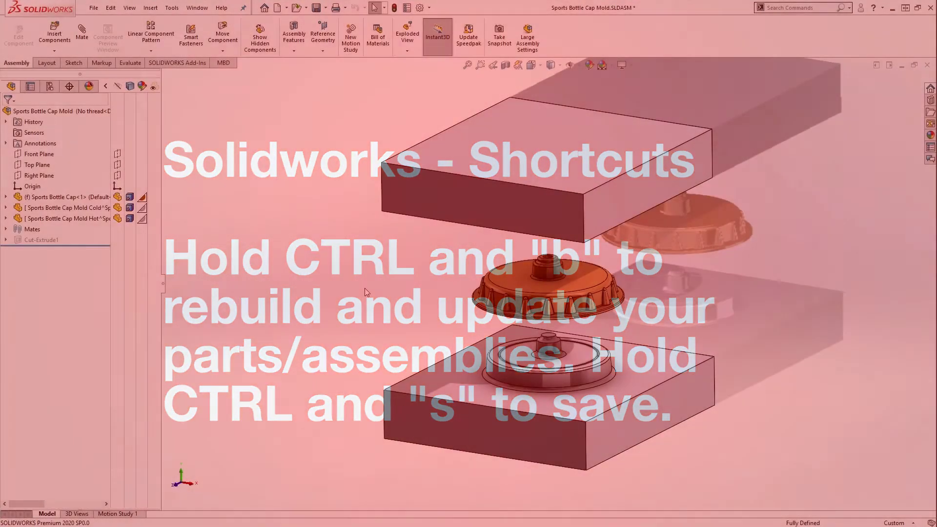
{"action": "key", "text": "ctrl+Tab"}
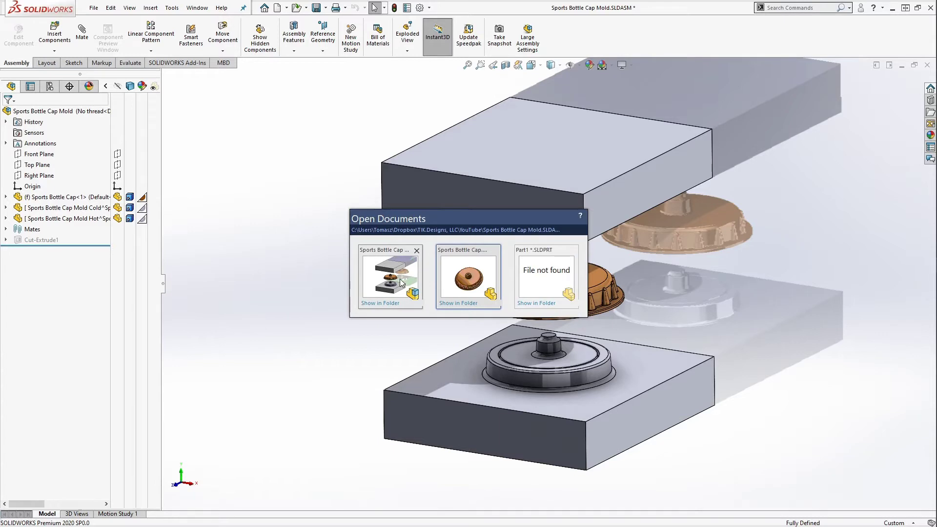
{"action": "left_click", "coordinate": [539, 270]}
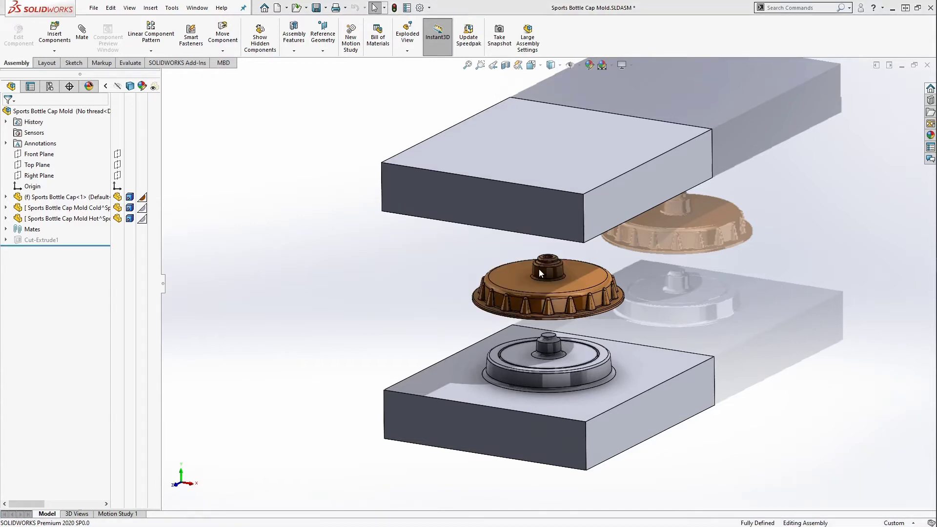
{"action": "key", "text": "ctrl+Tab"}
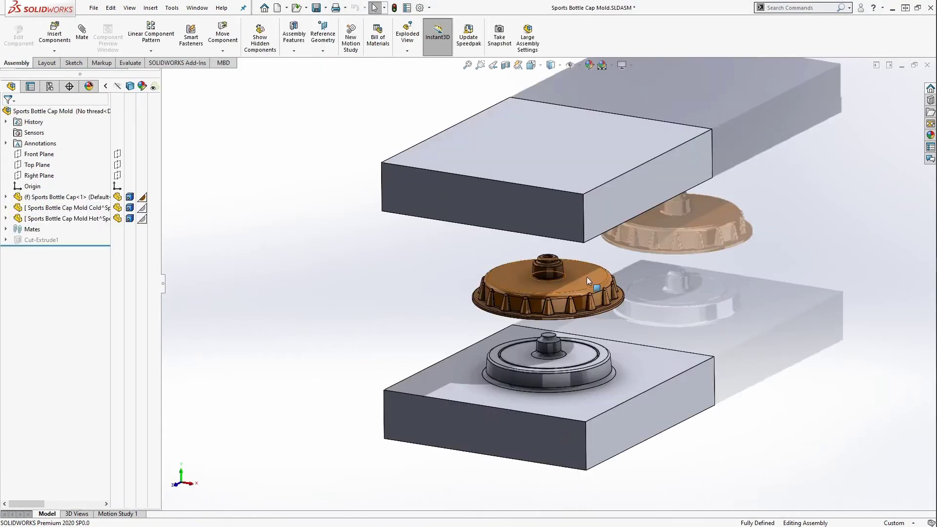
{"action": "key", "text": "ctrl+Tab"}
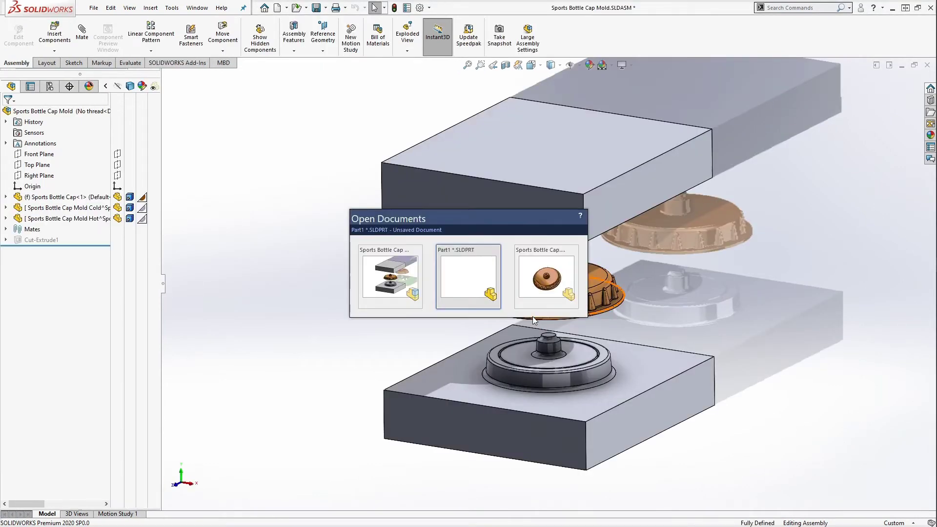
{"action": "key", "text": "ctrl+Tab"}
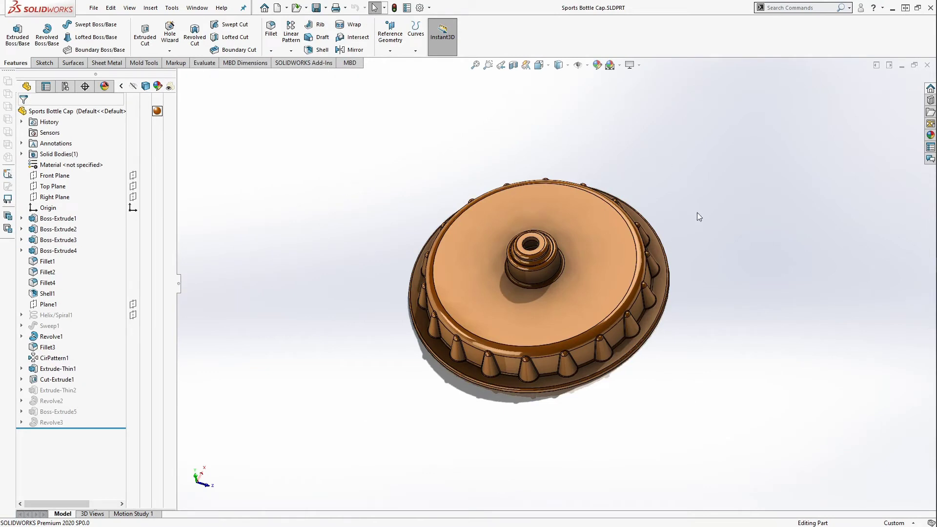
Step: Cycle through the open documents and return to the Sports Bottle Cap Mold assembly
{"action": "key", "text": "ctrl+Tab"}
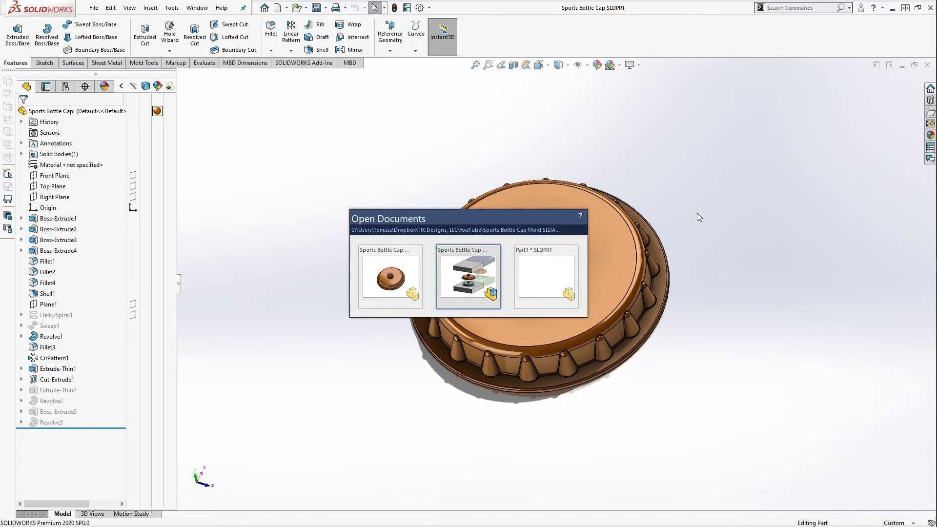
{"action": "key", "text": "ctrl+Tab"}
{"action": "key", "text": "ctrl+Tab"}
{"action": "key", "text": "ctrl+Tab"}
{"action": "key", "text": "ctrl+Tab"}
{"action": "key", "text": "ctrl+Tab"}
{"action": "key", "text": "ctrl+Tab"}
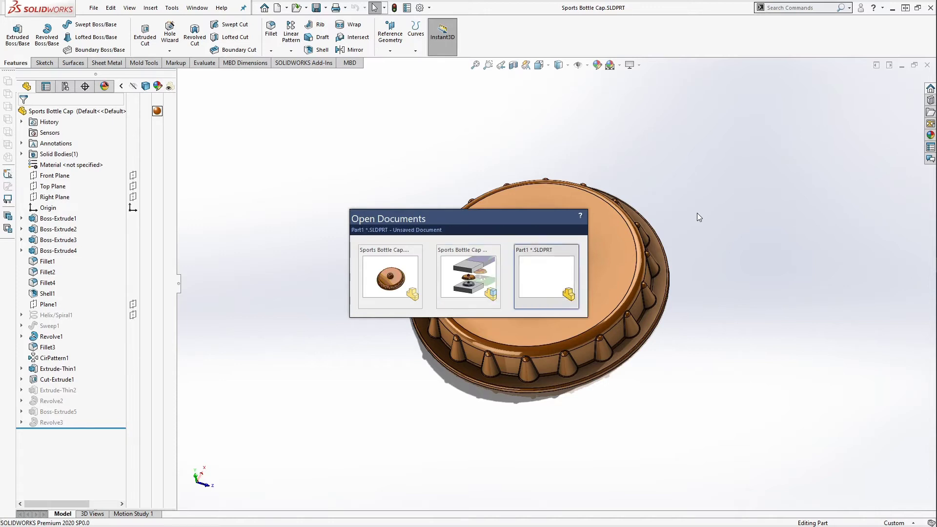
{"action": "key", "text": "ctrl+Tab"}
{"action": "key", "text": "ctrl+Tab"}
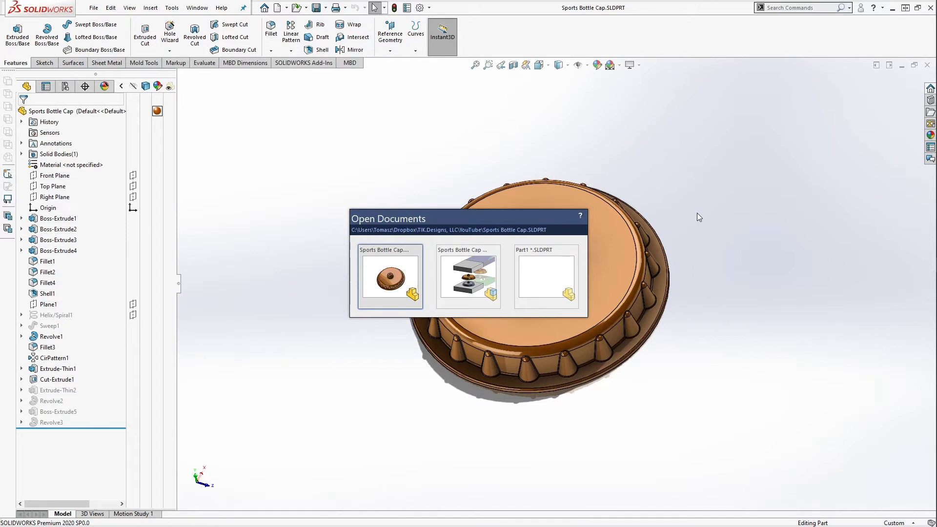
{"action": "key", "text": "ctrl+Tab"}
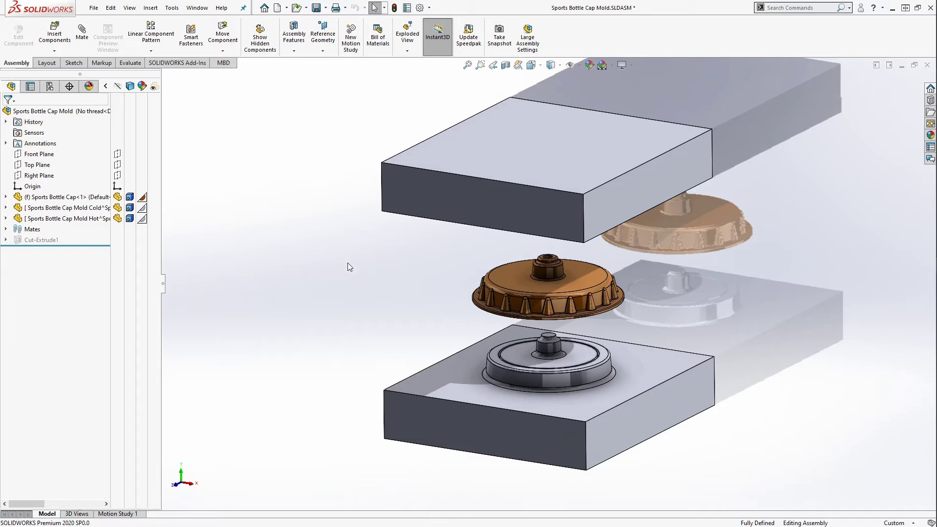
Step: Examine the tapered ribs and the fillets where they meet the bottle cap's flange up close
{"action": "key", "text": "s"}
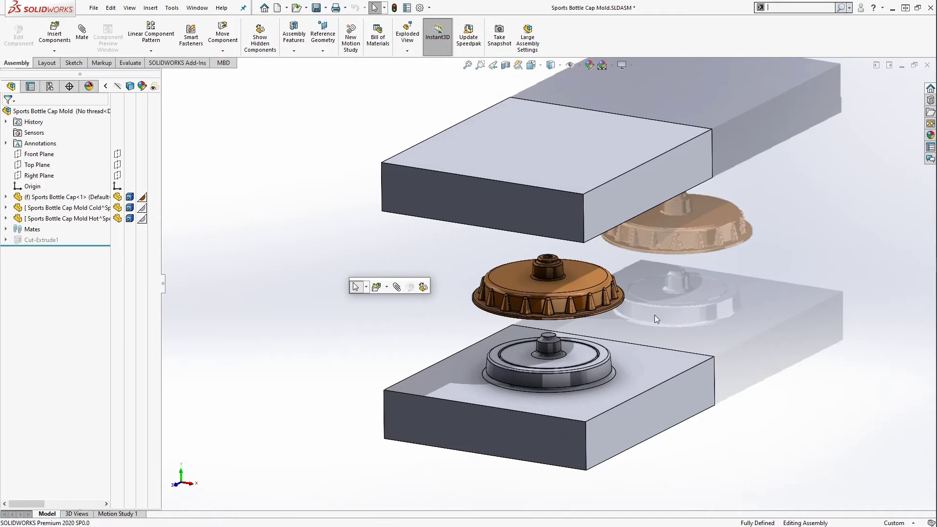
{"action": "scroll", "coordinate": [516, 272], "scroll_direction": "down", "scroll_amount": 10}
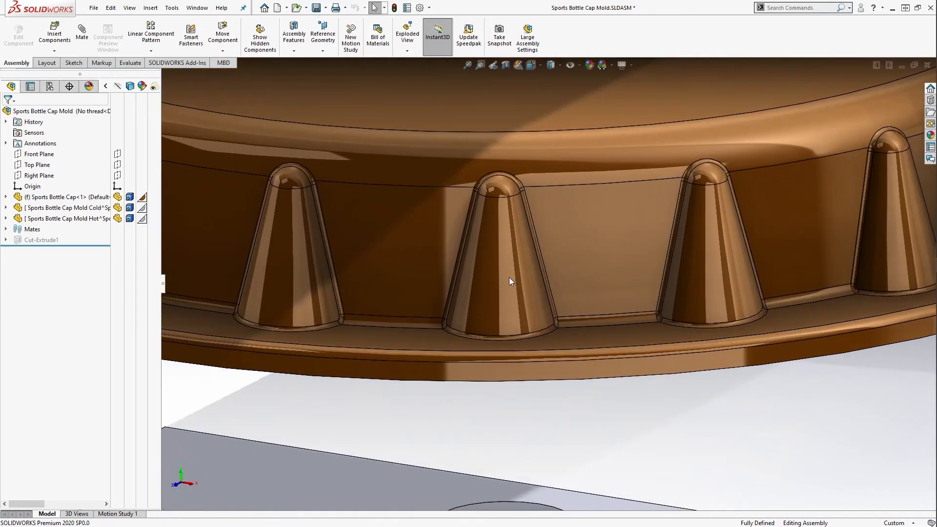
{"action": "scroll", "coordinate": [509, 281], "scroll_direction": "up", "scroll_amount": 6}
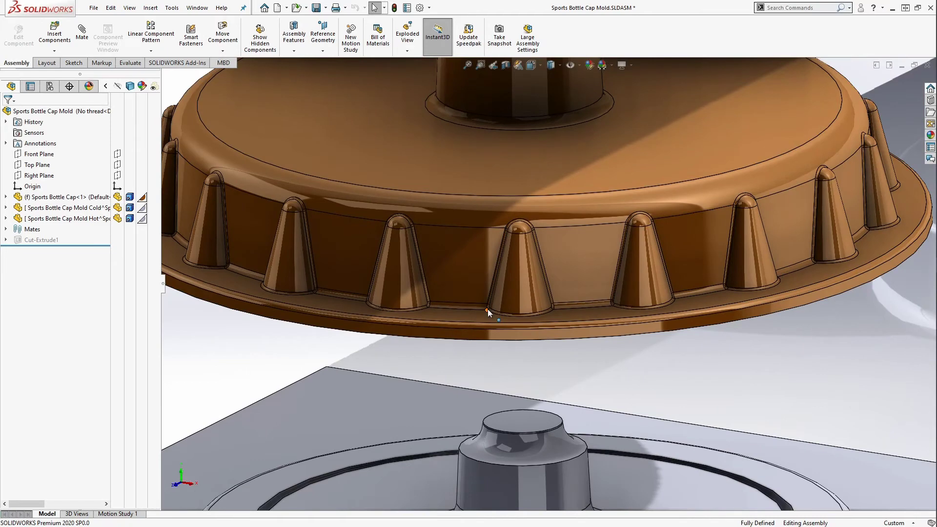
{"action": "scroll", "coordinate": [483, 310], "scroll_direction": "down", "scroll_amount": 8}
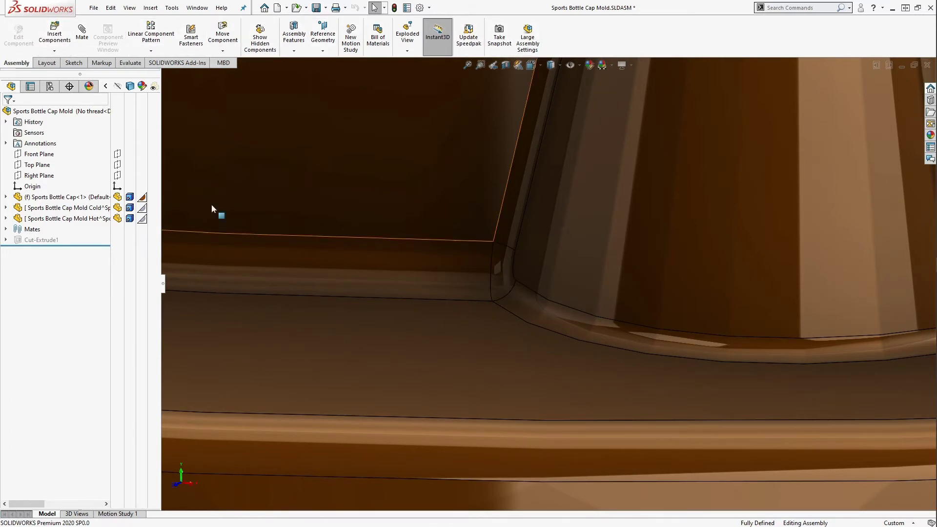
Step: Switch to the Sports Bottle Cap part and select the small corner fillet face at the base of a tapered rib
{"action": "key", "text": "ctrl+Tab"}
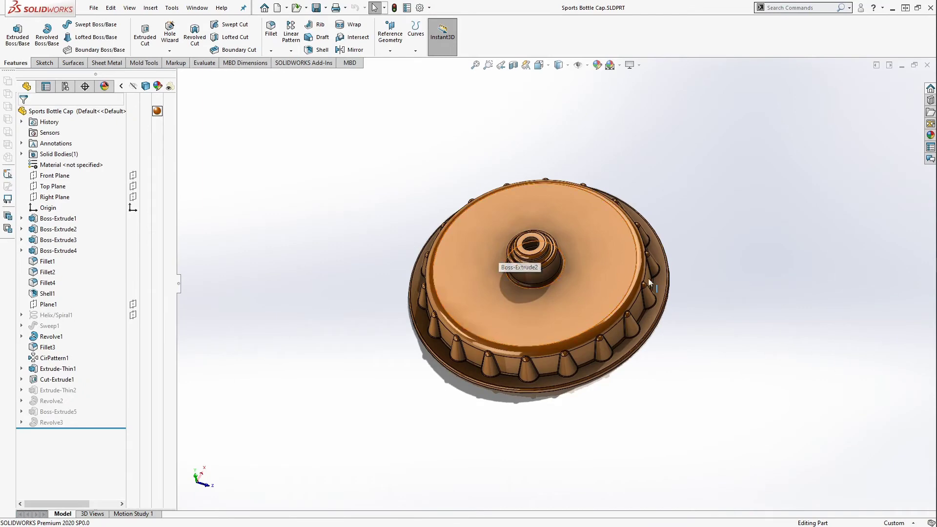
{"action": "scroll", "coordinate": [536, 358], "scroll_direction": "down", "scroll_amount": 13}
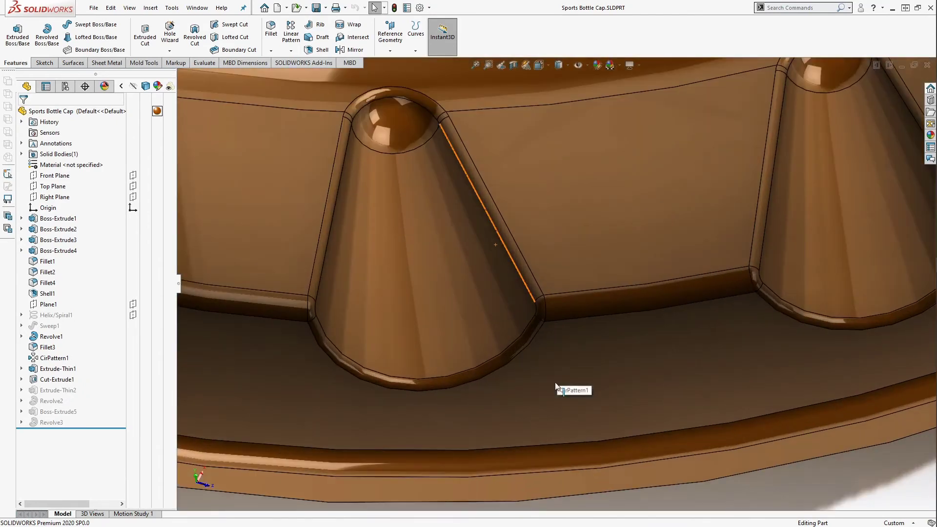
{"action": "middle_click_drag", "start_coordinate": [553, 381], "coordinate": [522, 309]}
{"action": "scroll", "coordinate": [592, 345], "scroll_direction": "down", "scroll_amount": 6}
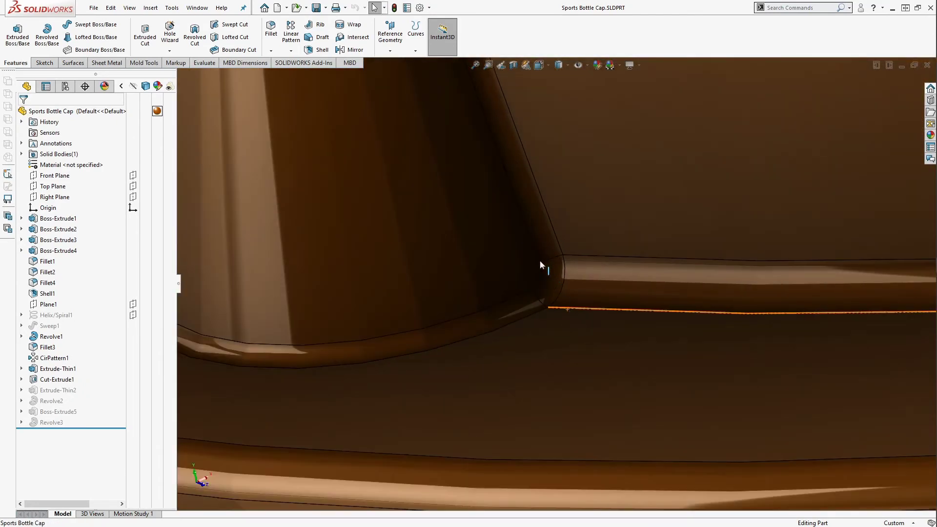
{"action": "left_click", "coordinate": [541, 282]}
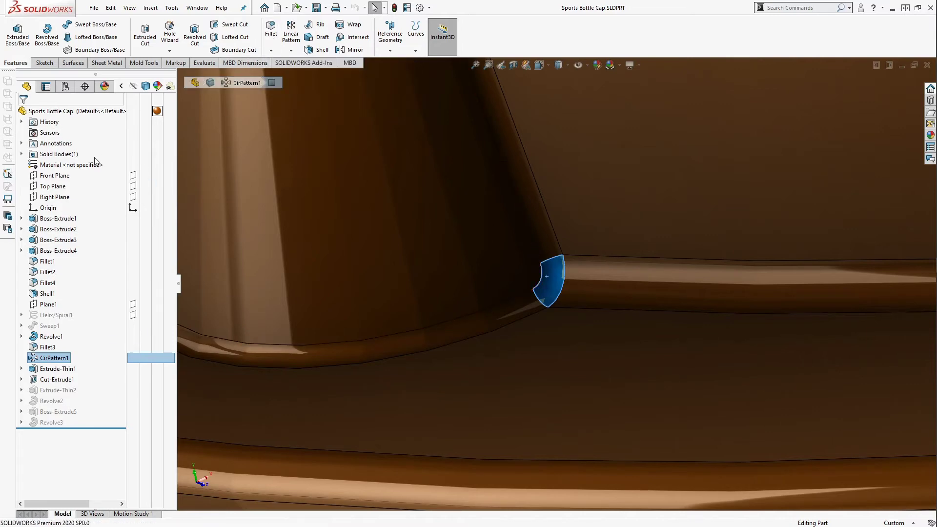
Step: Clear the selection and display the part shortcut bar over the rib's corner fillet, checking its Fillet command
{"action": "scroll", "coordinate": [649, 499], "scroll_direction": "up", "scroll_amount": 4}
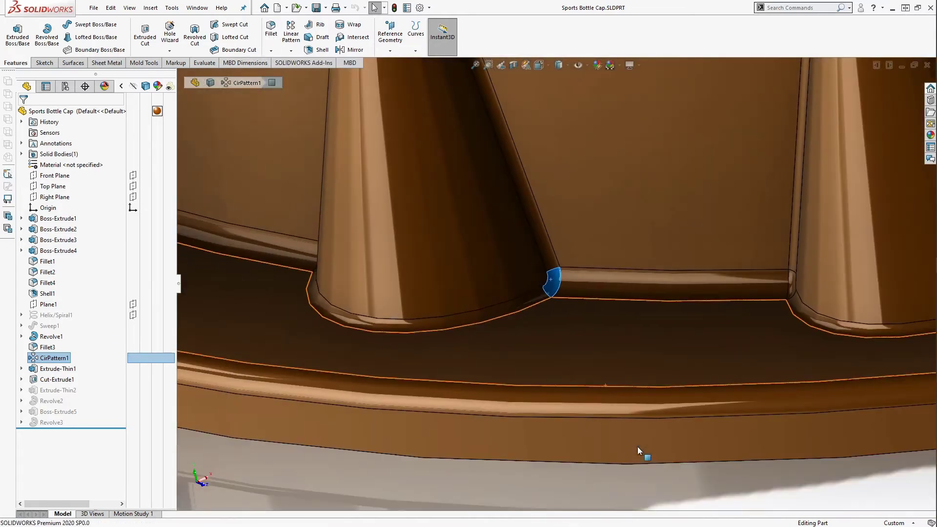
{"action": "left_click", "coordinate": [616, 494]}
{"action": "scroll", "coordinate": [574, 284], "scroll_direction": "down", "scroll_amount": 6}
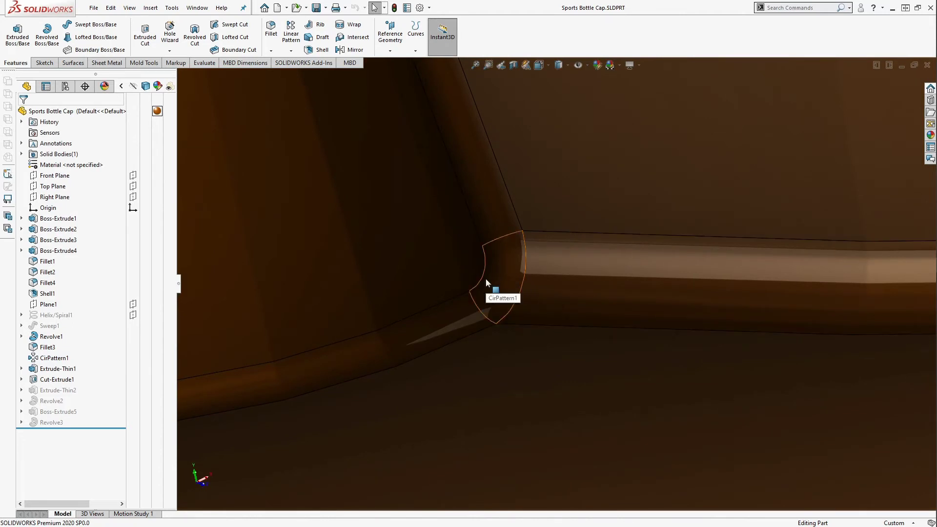
{"action": "left_click", "coordinate": [486, 282]}
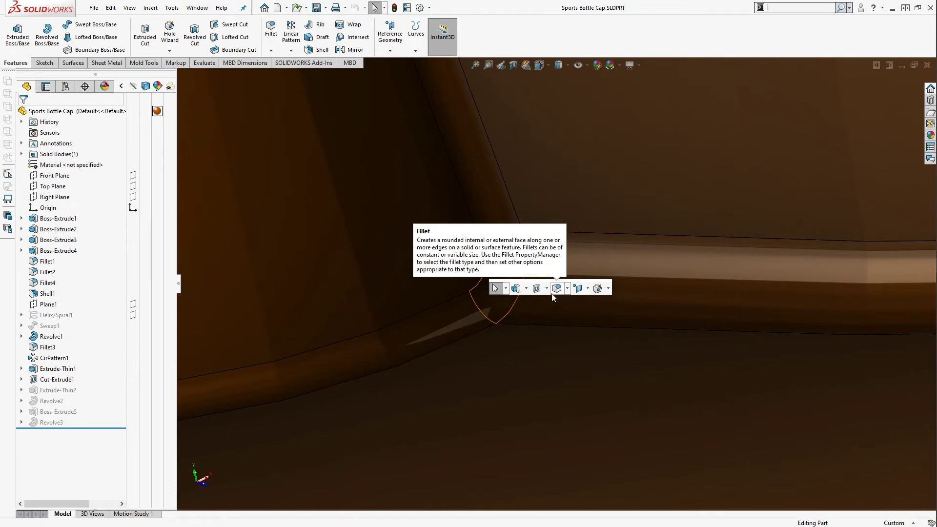
{"action": "scroll", "coordinate": [508, 317], "scroll_direction": "up", "scroll_amount": 3}
{"action": "scroll", "coordinate": [514, 313], "scroll_direction": "down", "scroll_amount": 2}
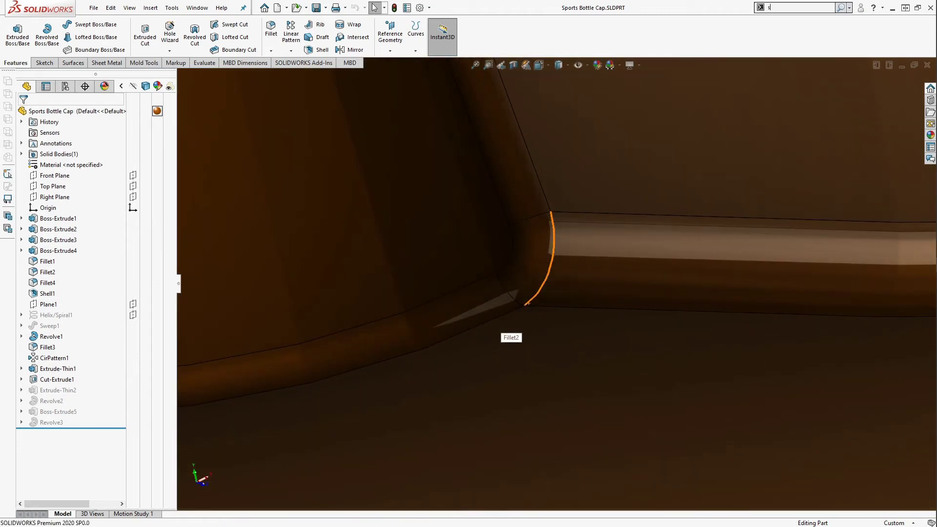
Step: Select the rib's corner fillet face and bring up the shortcut bar beside it, checking its Hole Wizard command
{"action": "type", "text": "s"}
{"action": "left_click", "coordinate": [566, 285]}
{"action": "left_click", "coordinate": [566, 286]}
{"action": "left_click", "coordinate": [528, 266]}
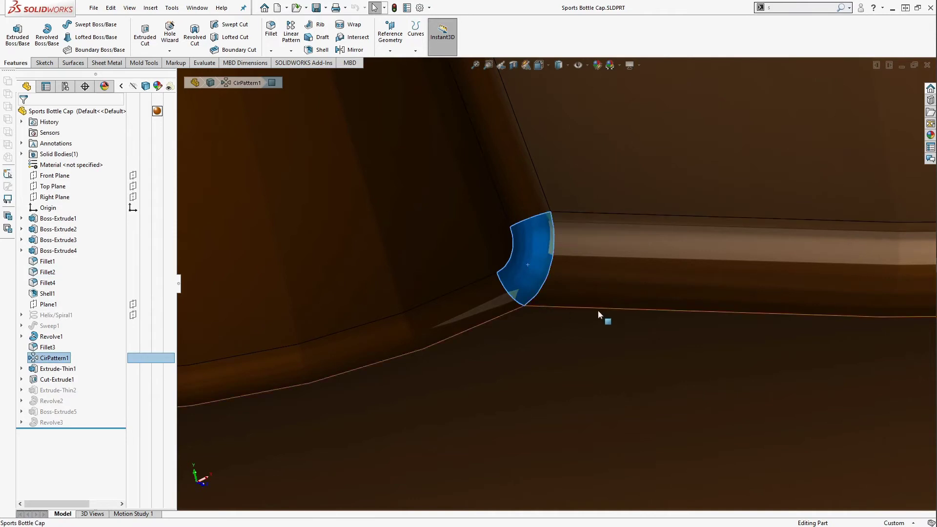
{"action": "key", "text": "s"}
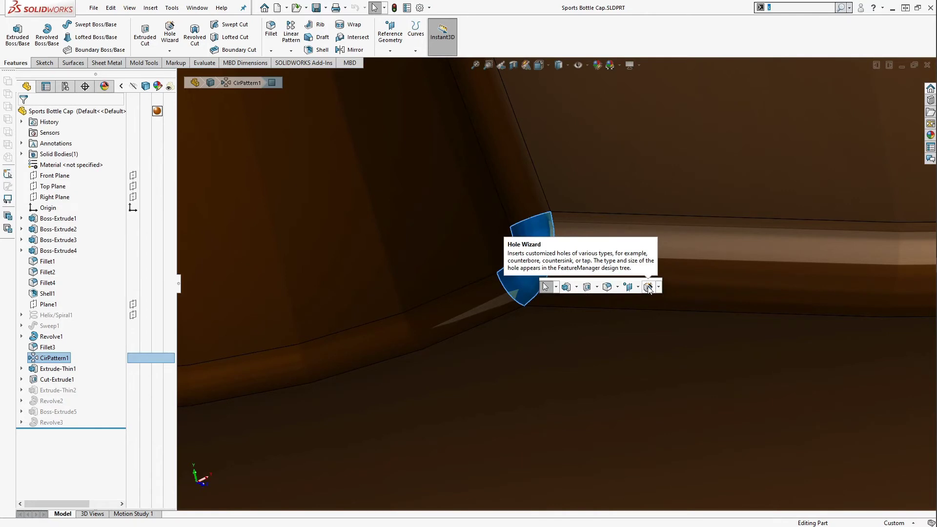
Step: Open the shortcut bar customization for parts and list the Features commands
{"action": "left_click", "coordinate": [174, 9]}
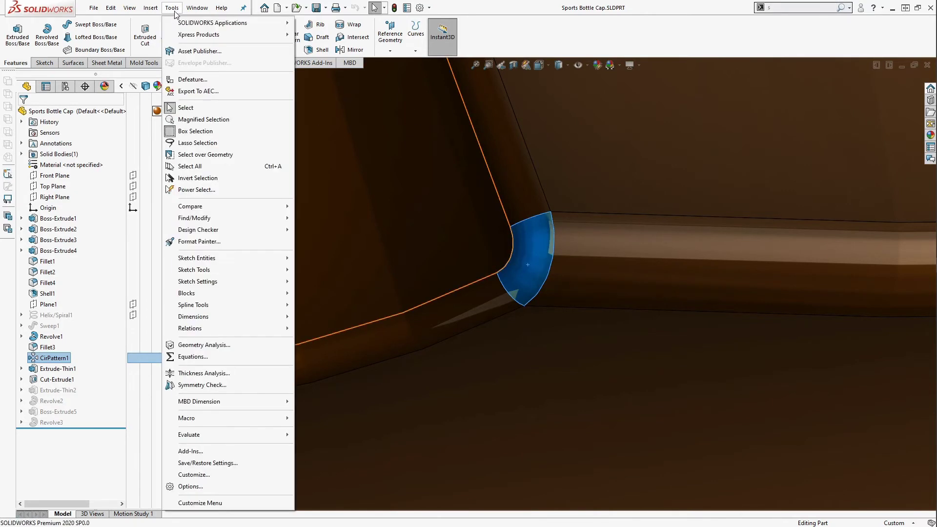
{"action": "left_click", "coordinate": [211, 475]}
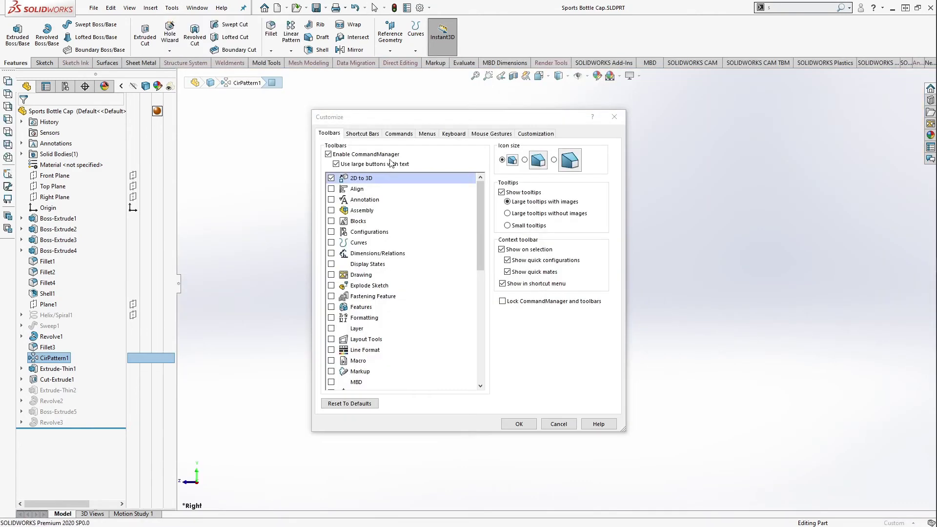
{"action": "left_click", "coordinate": [376, 134]}
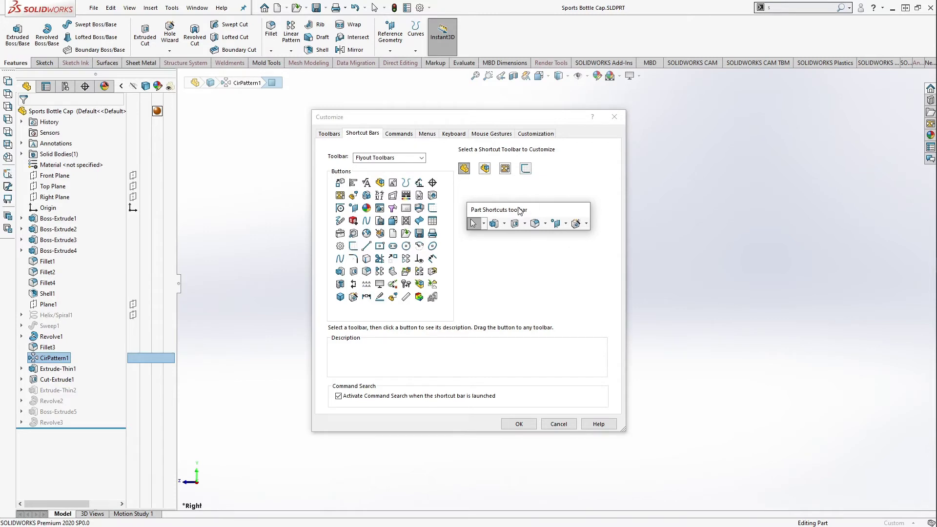
{"action": "left_click_drag", "start_coordinate": [592, 223], "coordinate": [615, 224]}
{"action": "left_click", "coordinate": [422, 158]}
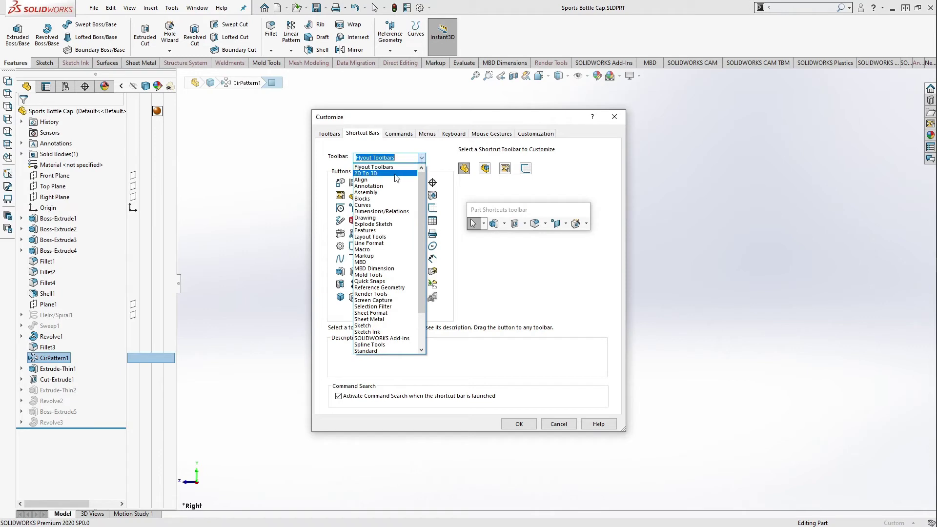
{"action": "left_click", "coordinate": [383, 231]}
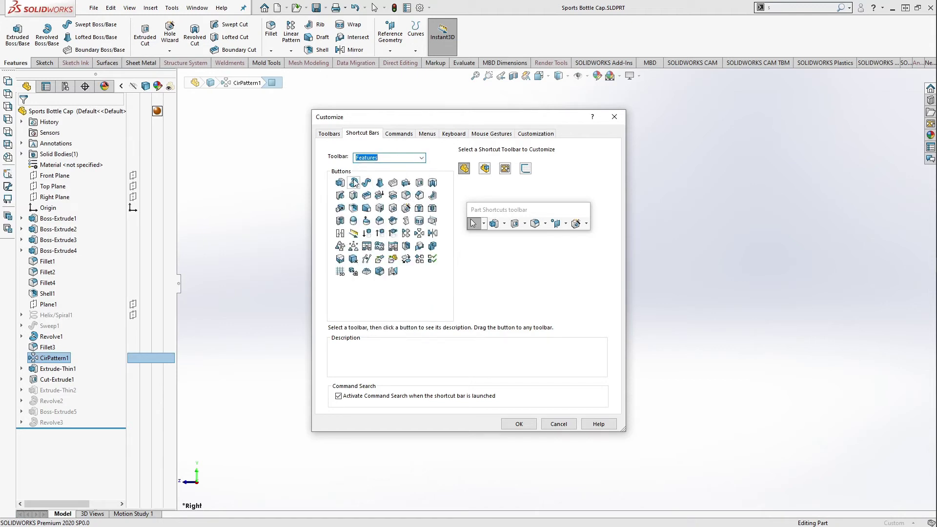
Step: Add the Extruded Boss/Base, Simple Hole and Deform commands to the Part Shortcuts toolbar
{"action": "left_click", "coordinate": [340, 183]}
{"action": "left_click_drag", "start_coordinate": [466, 222], "coordinate": [498, 229]}
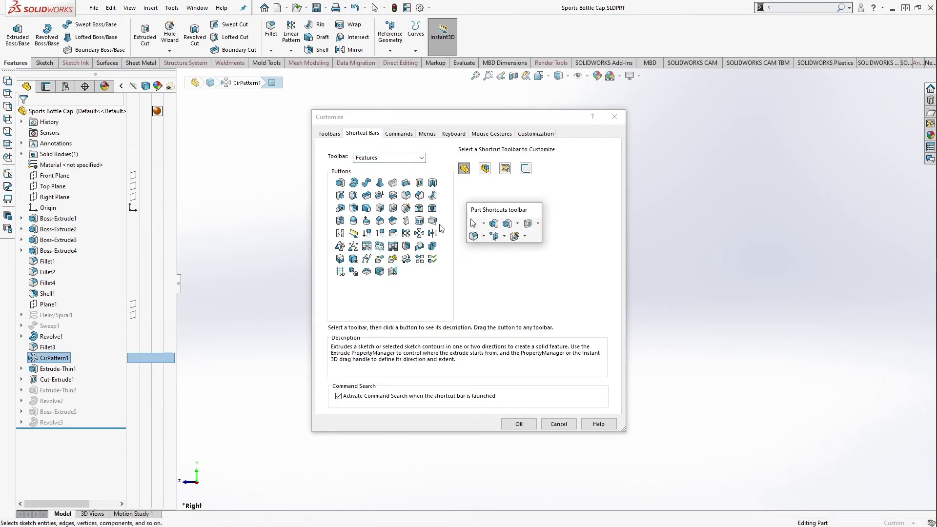
{"action": "left_click_drag", "start_coordinate": [393, 209], "coordinate": [507, 231]}
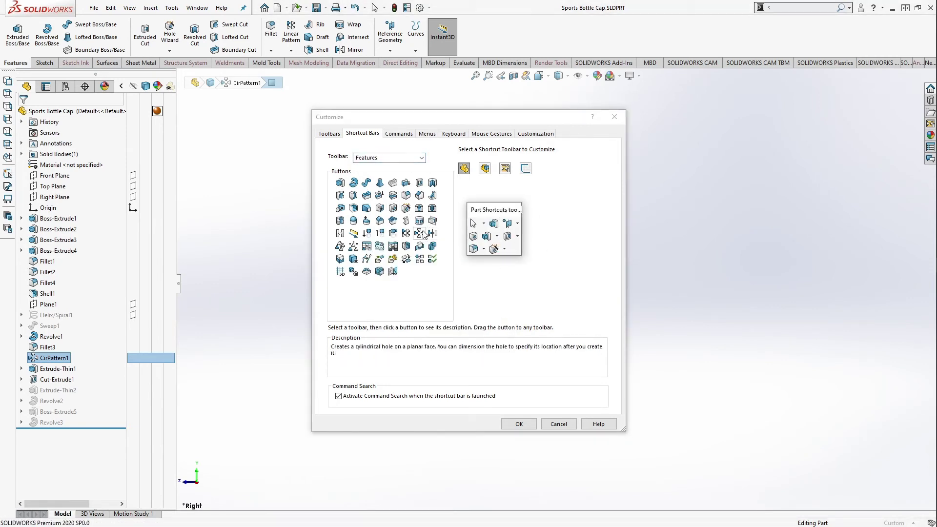
{"action": "left_click_drag", "start_coordinate": [381, 223], "coordinate": [502, 237]}
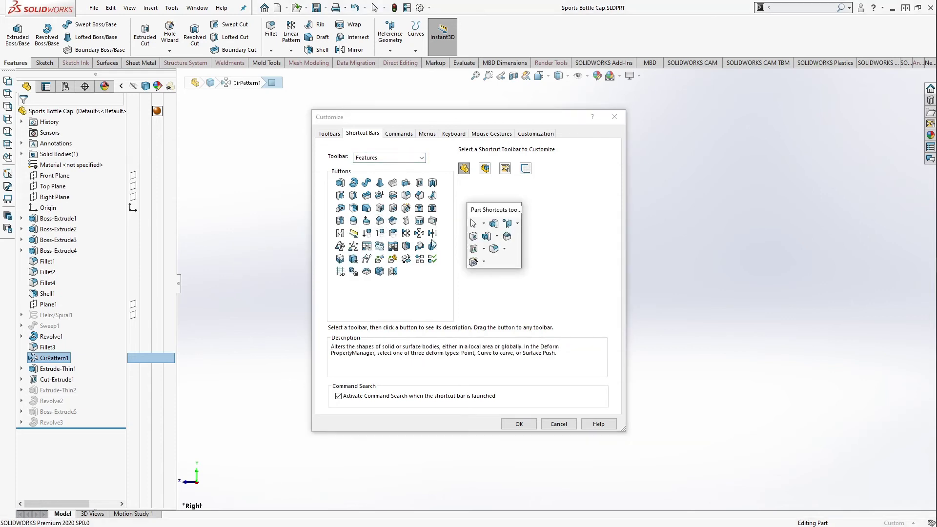
Step: Add the Shell, Dome and Draft commands to the Part Shortcuts toolbar and widen it to two rows
{"action": "left_click_drag", "start_coordinate": [354, 210], "coordinate": [508, 255]}
{"action": "left_click", "coordinate": [353, 222]}
{"action": "left_click_drag", "start_coordinate": [354, 222], "coordinate": [493, 249]}
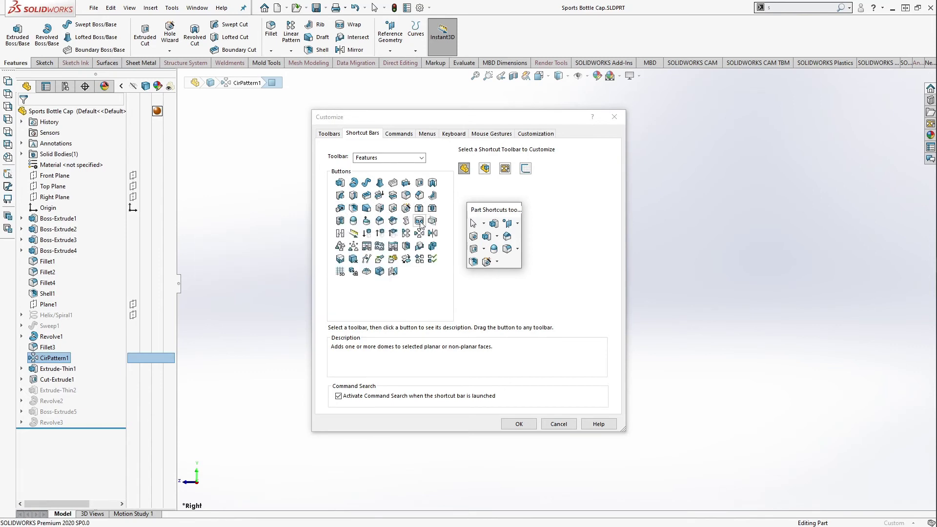
{"action": "left_click", "coordinate": [374, 208]}
{"action": "left_click_drag", "start_coordinate": [373, 209], "coordinate": [587, 237]}
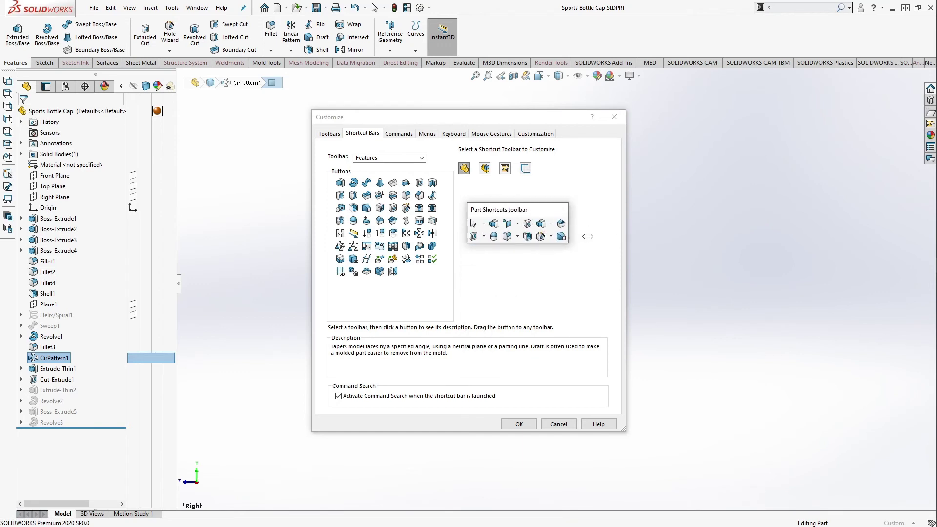
Step: Look through the Assembly and Drawing Shortcuts toolbars and list the Drawing commands available for customization
{"action": "left_click", "coordinate": [485, 168]}
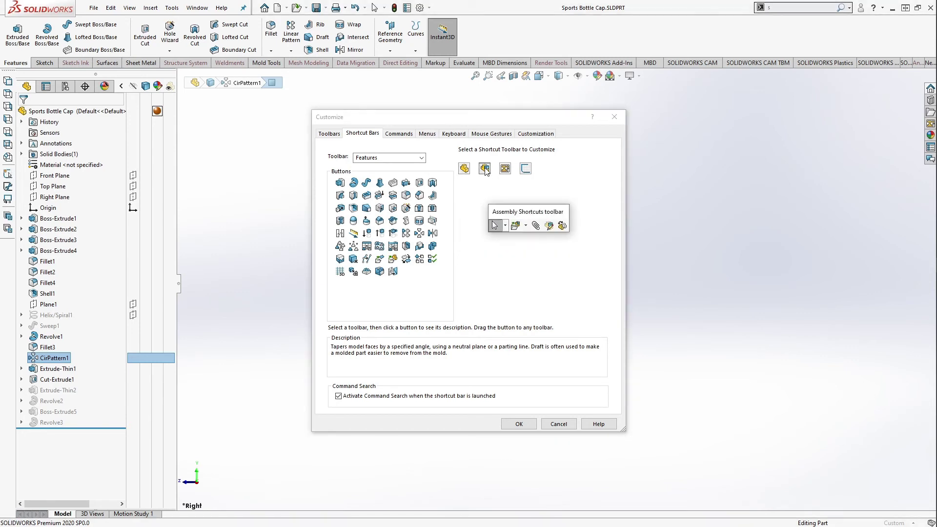
{"action": "left_click", "coordinate": [505, 169]}
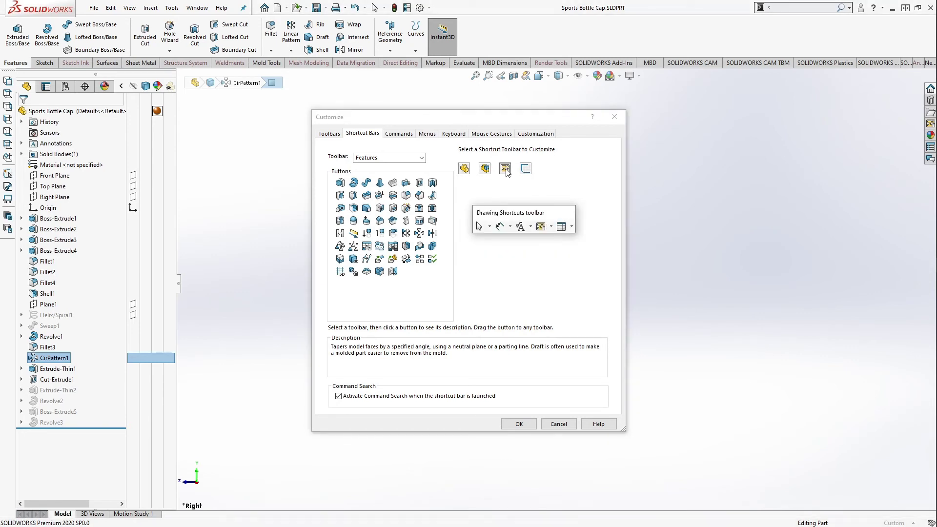
{"action": "left_click", "coordinate": [421, 159]}
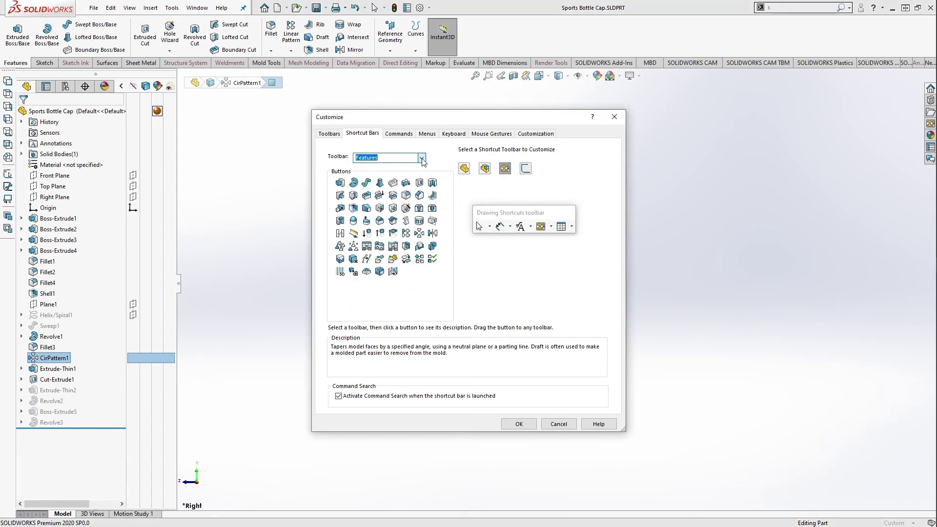
{"action": "left_click", "coordinate": [421, 159]}
{"action": "left_click", "coordinate": [421, 158]}
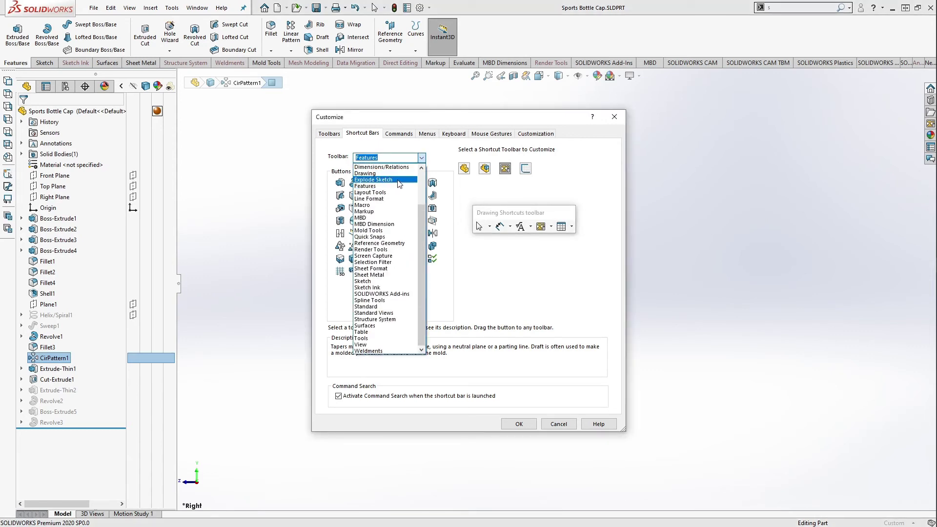
{"action": "left_click", "coordinate": [367, 174]}
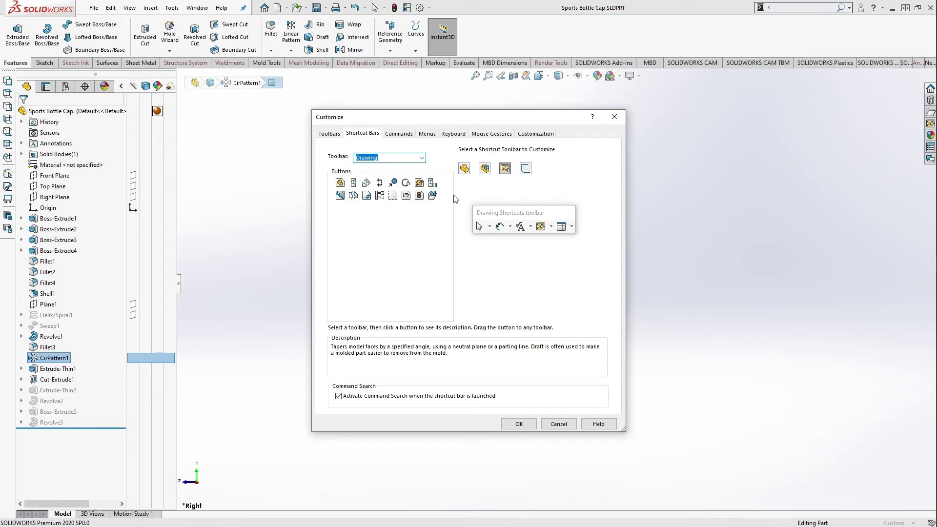
Step: Return to the Assembly Shortcuts toolbar and list the Assembly commands available for it
{"action": "left_click", "coordinate": [485, 168]}
{"action": "left_click", "coordinate": [421, 158]}
{"action": "scroll", "coordinate": [385, 220], "scroll_direction": "up", "scroll_amount": 3}
{"action": "left_click", "coordinate": [388, 195]}
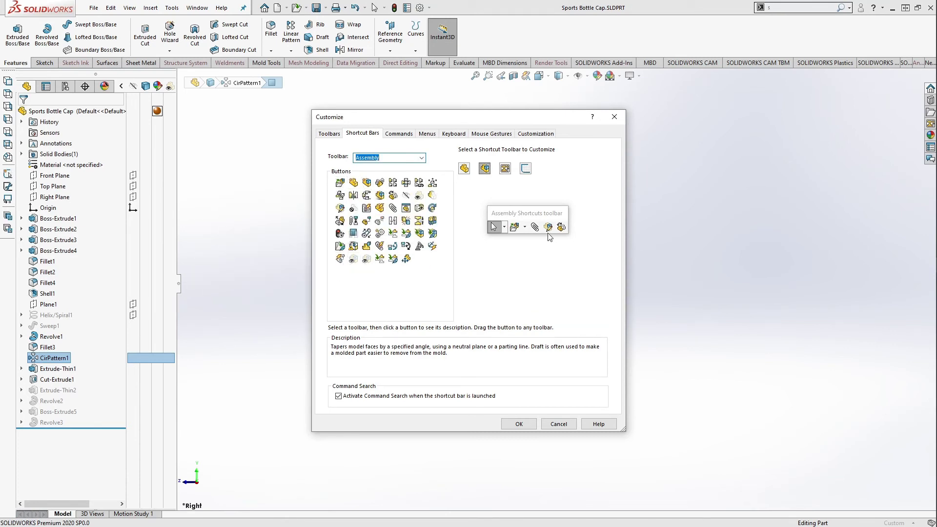
Step: Add the Center Rectangle command from the Sketch commands to the Sketch Shortcuts toolbar
{"action": "left_click", "coordinate": [525, 170]}
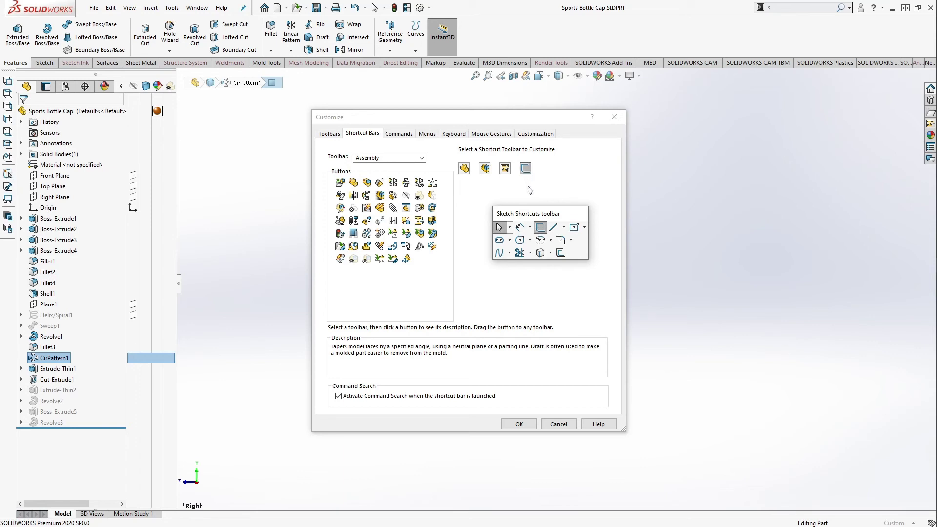
{"action": "left_click", "coordinate": [419, 158]}
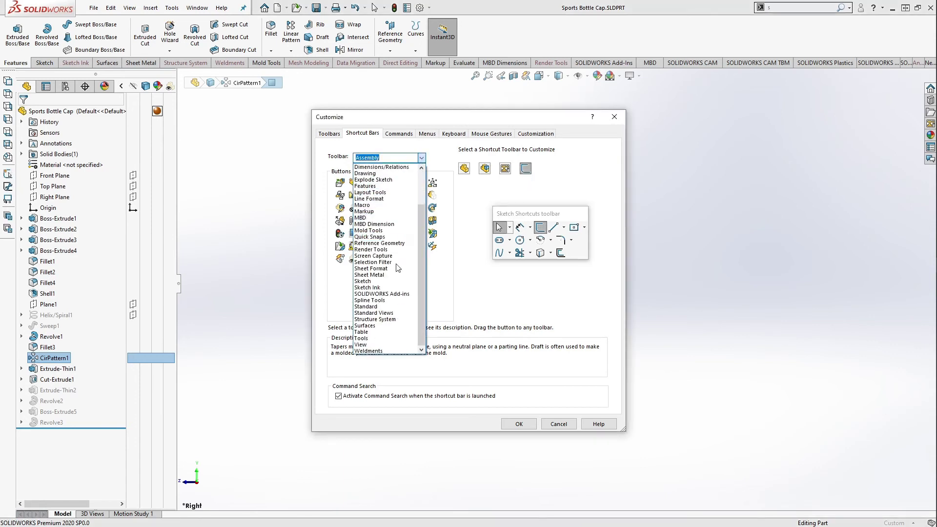
{"action": "left_click", "coordinate": [371, 300]}
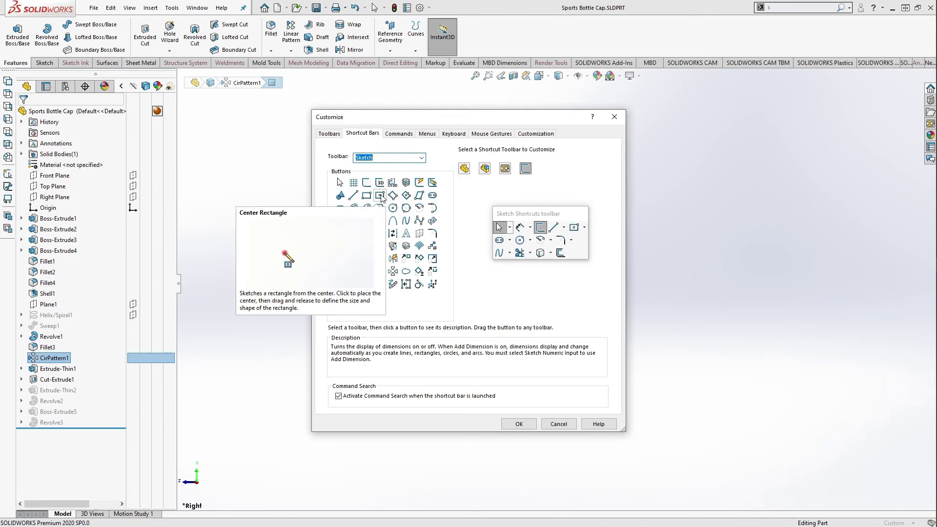
{"action": "mouse_move", "coordinate": [379, 195]}
{"action": "left_mouse_down"}
{"action": "mouse_move", "coordinate": [536, 234]}
{"action": "mouse_move", "coordinate": [532, 245]}
{"action": "left_mouse_up"}
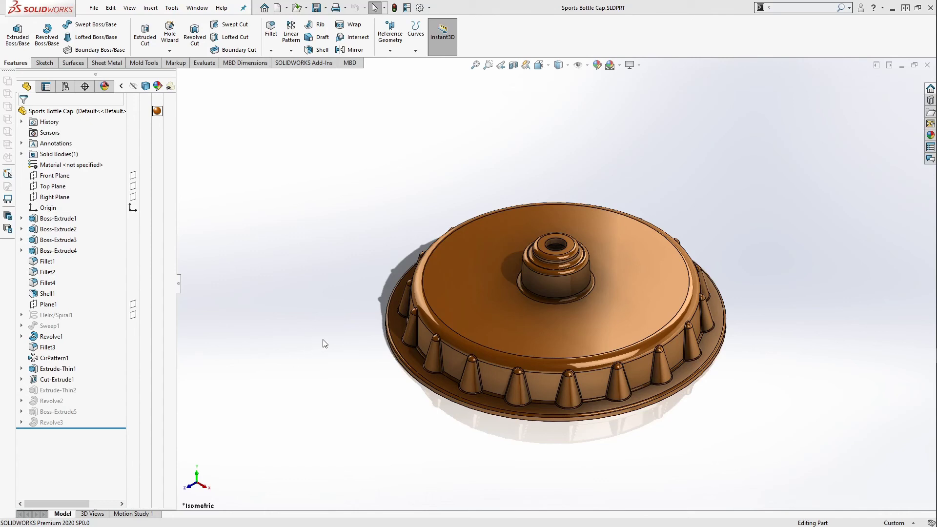
Step: Zoom out and back in on the bottle cap, rotate it, and restore the isometric view
{"action": "key", "text": "z"}
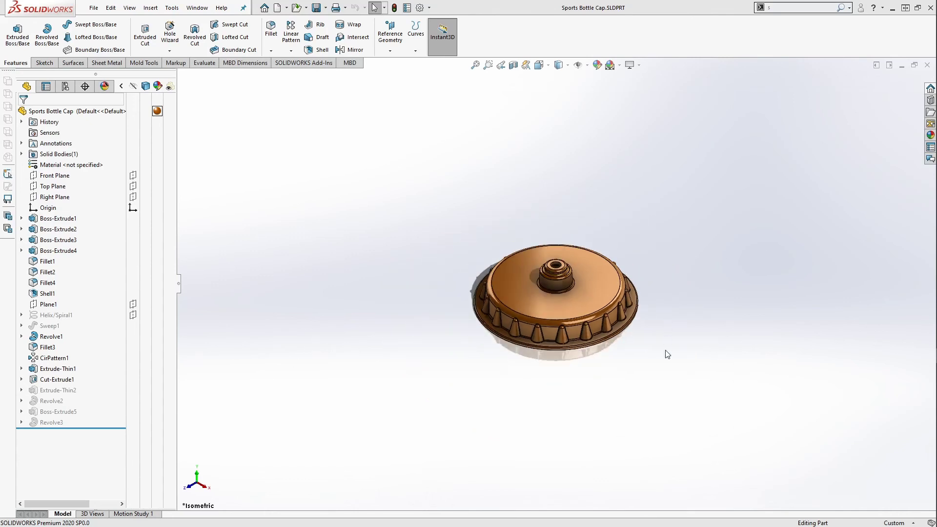
{"action": "key", "text": "shift+z"}
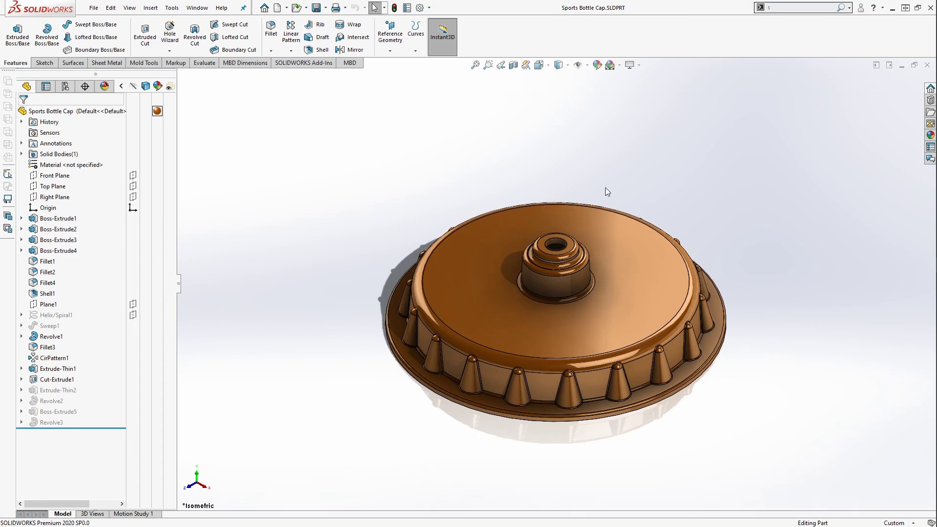
{"action": "middle_click_drag", "start_coordinate": [642, 188], "coordinate": [562, 242]}
{"action": "key", "text": "ctrl+7"}
Step: Display the customized part shortcut bar beside the bottle cap and dismiss it
{"action": "key", "text": "s"}
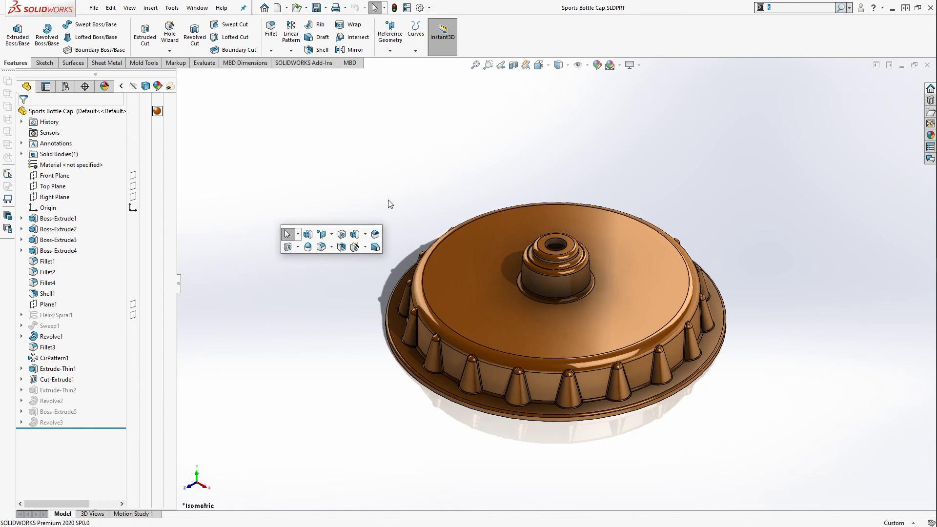
{"action": "left_click", "coordinate": [345, 153]}
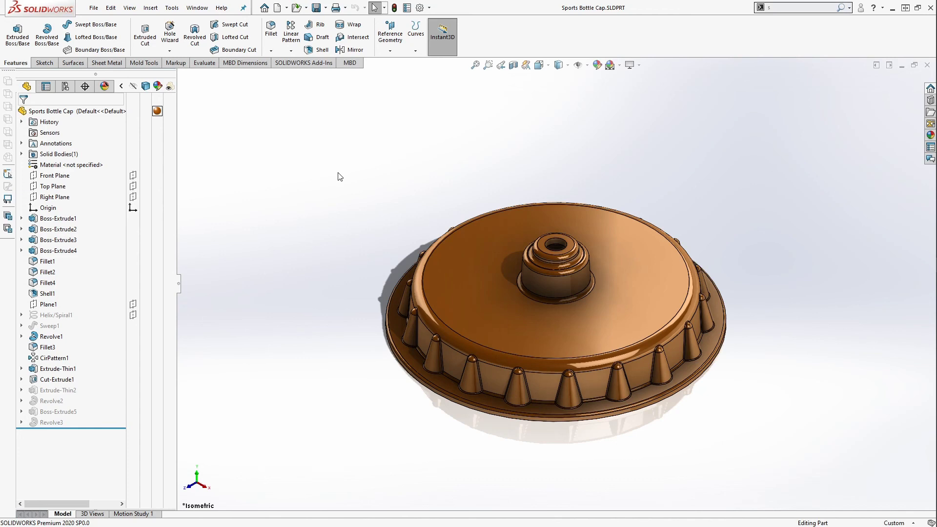
Step: Cycle repeatedly through the open documents: the Sports Bottle Cap part, the mold assembly and Part1
{"action": "key", "text": "ctrl+Tab"}
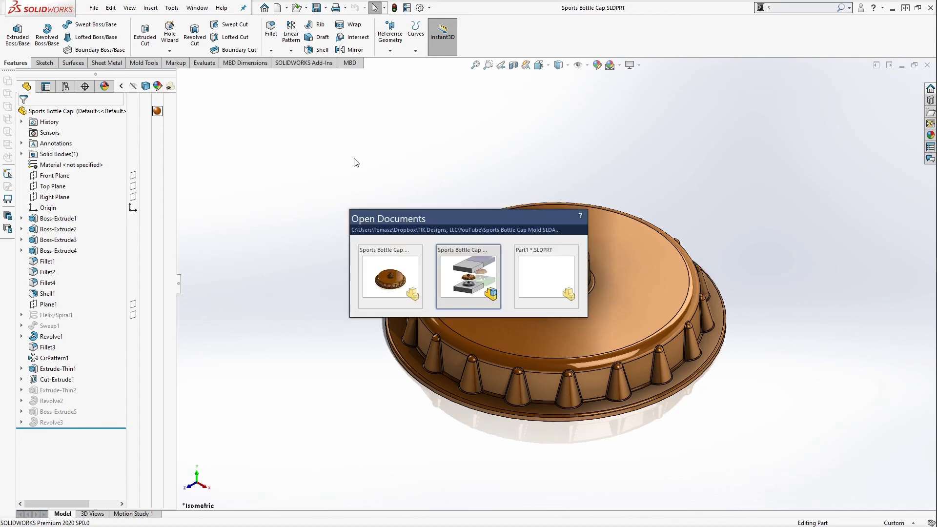
{"action": "key", "text": "ctrl+Tab"}
{"action": "key", "text": "ctrl+Tab"}
{"action": "key", "text": "ctrl+Tab"}
{"action": "key", "text": "ctrl+Tab"}
{"action": "key", "text": "ctrl+Tab"}
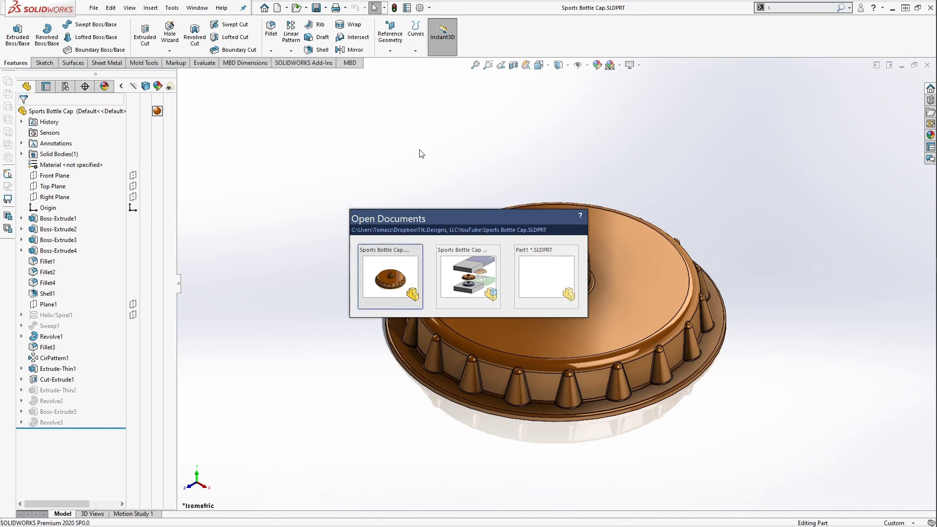
{"action": "key", "text": "ctrl+Tab"}
{"action": "key", "text": "ctrl+Tab"}
{"action": "key", "text": "ctrl+Tab"}
{"action": "key", "text": "ctrl+Tab"}
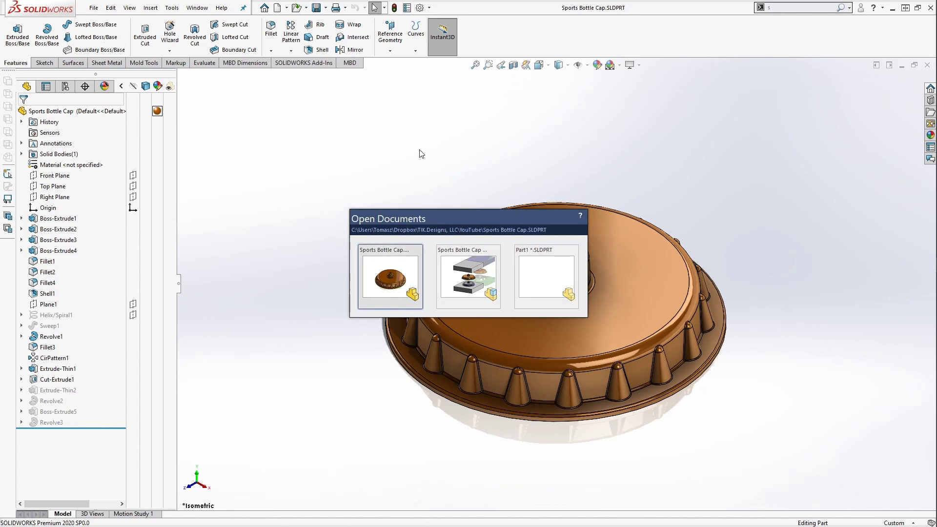